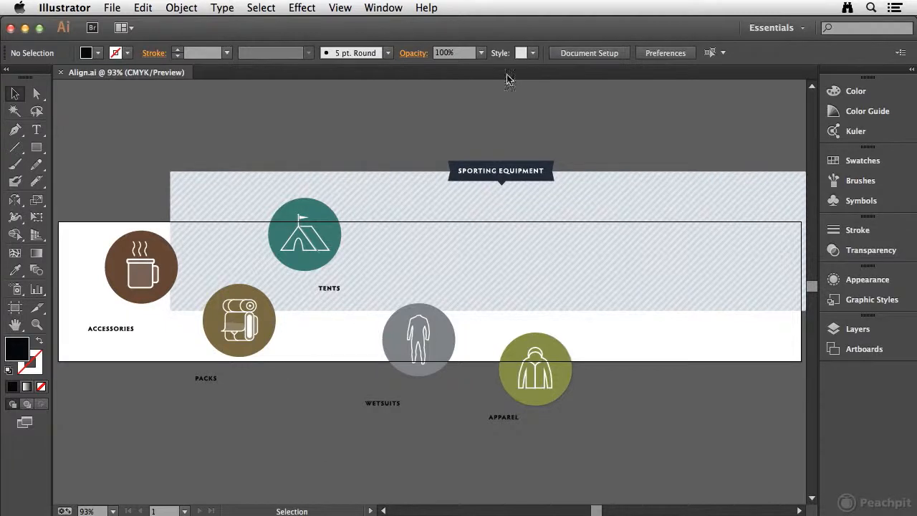
Show the Align controls with all their options, including Distribute Spacing, beside the artwork.
{"action": "left_click", "coordinate": [386, 9]}
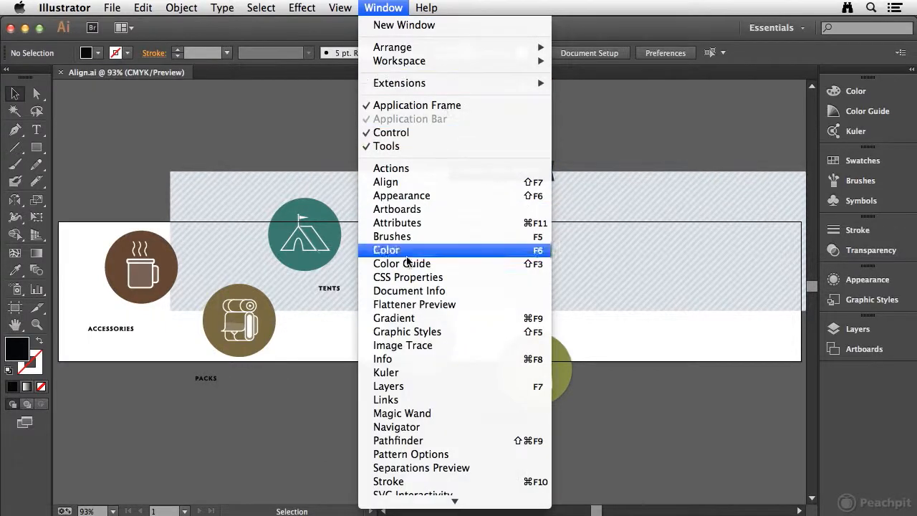
{"action": "left_click", "coordinate": [396, 184]}
{"action": "left_click_drag", "start_coordinate": [719, 113], "coordinate": [711, 137]}
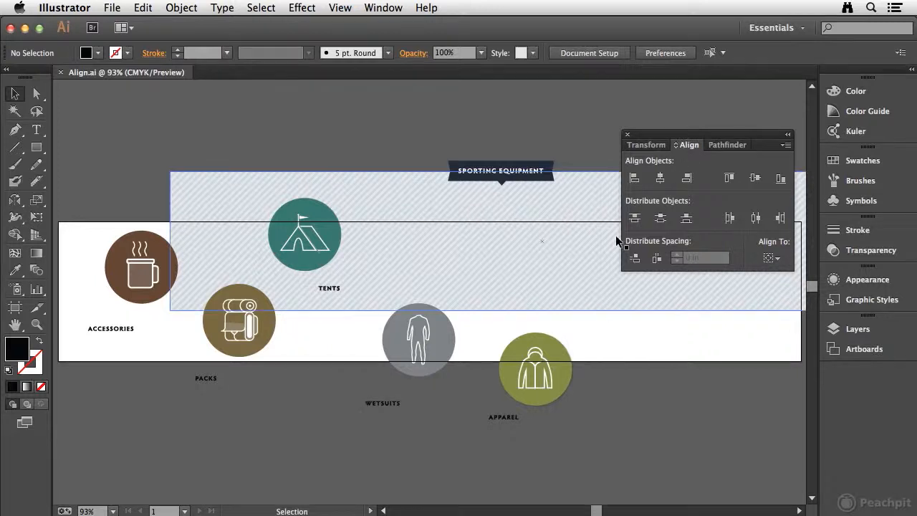
{"action": "left_click", "coordinate": [676, 147]}
{"action": "left_click", "coordinate": [675, 146]}
{"action": "left_click", "coordinate": [676, 146]}
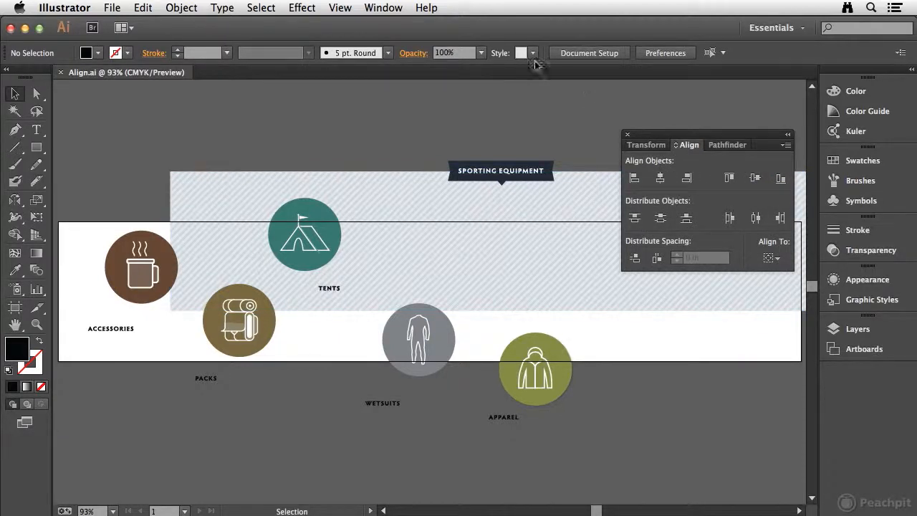
Center the striped background rectangle horizontally and vertically on the artboard, using Align to Artboard.
{"action": "left_click", "coordinate": [207, 181]}
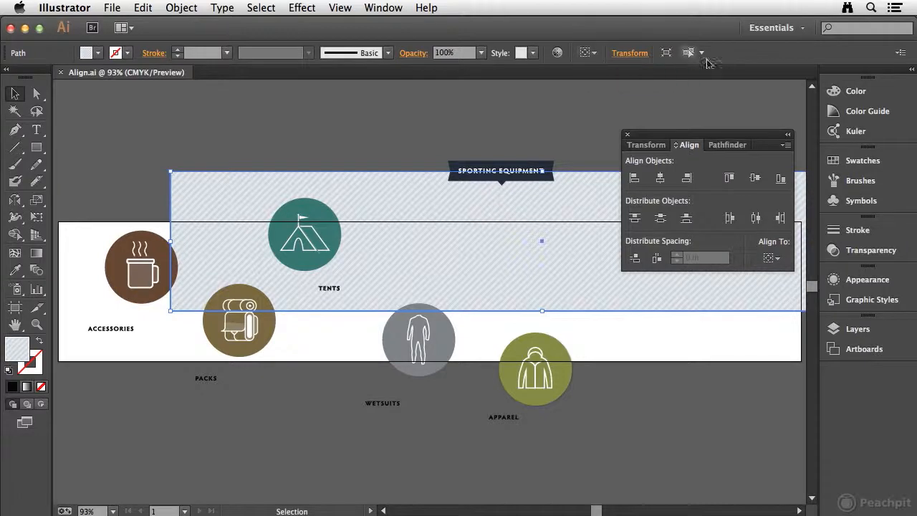
{"action": "left_click", "coordinate": [780, 259]}
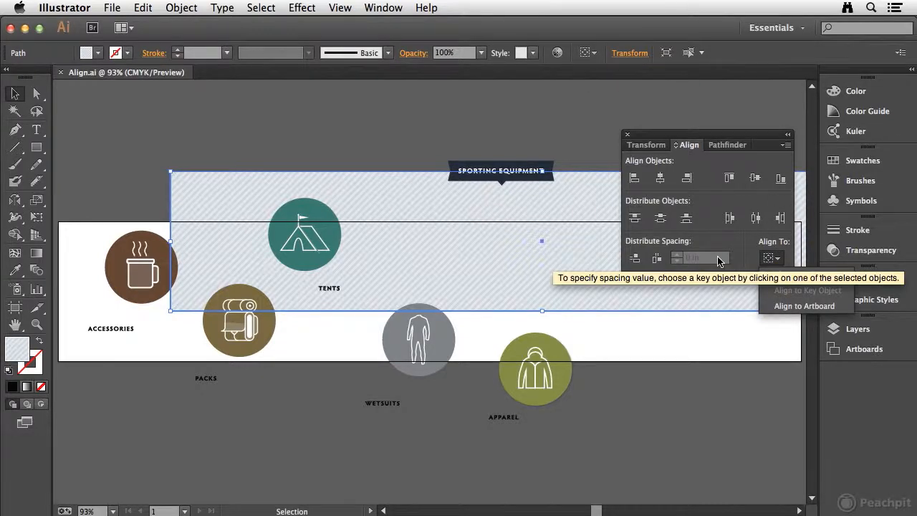
{"action": "left_click", "coordinate": [790, 307]}
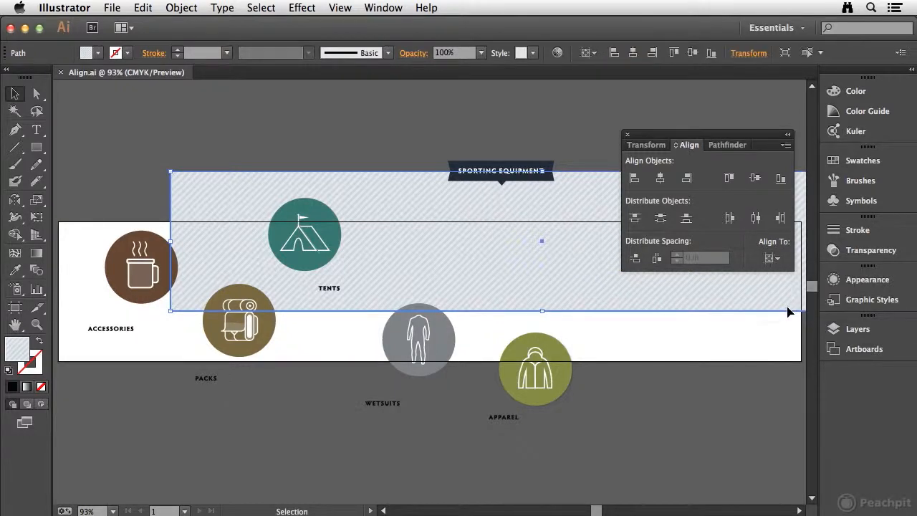
{"action": "left_click", "coordinate": [661, 179]}
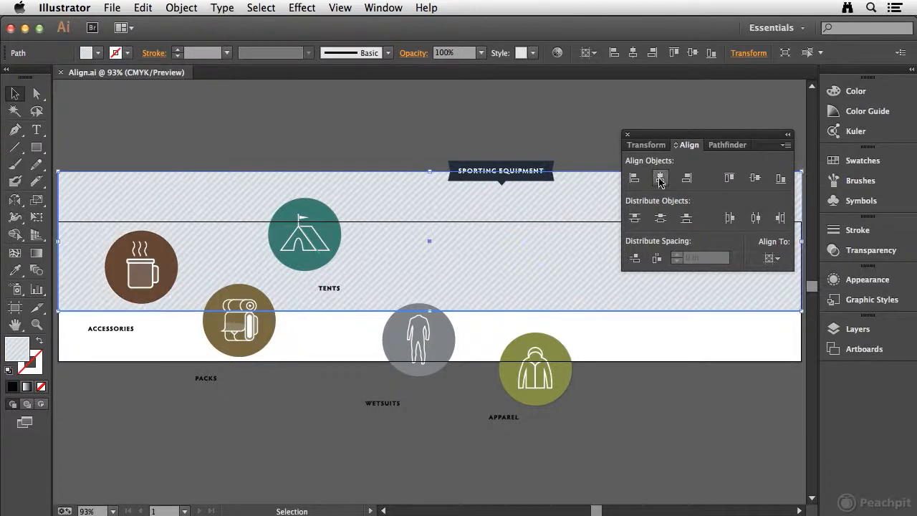
{"action": "left_click", "coordinate": [753, 179]}
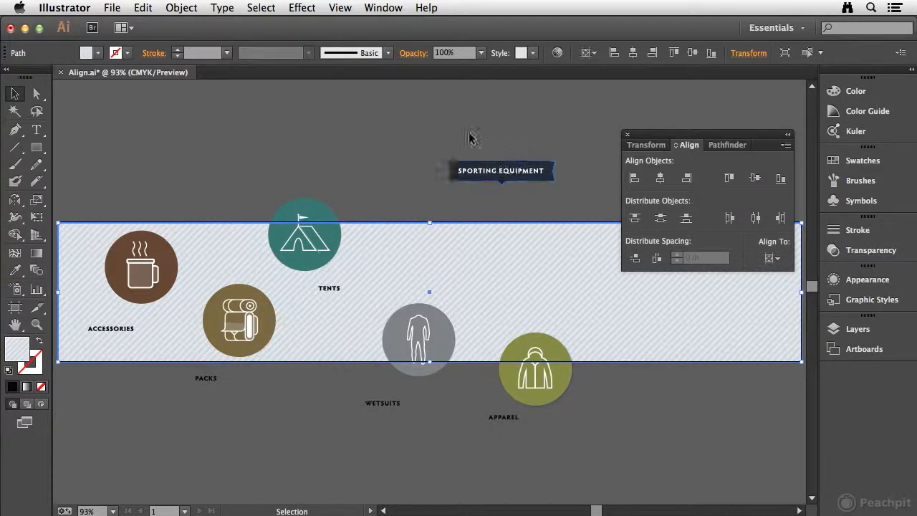
Try aligning the ungrouped SPORTING EQUIPMENT text and banner shape to the artboard's horizontal center and top edge, and undo both alignments.
{"action": "left_click", "coordinate": [472, 173]}
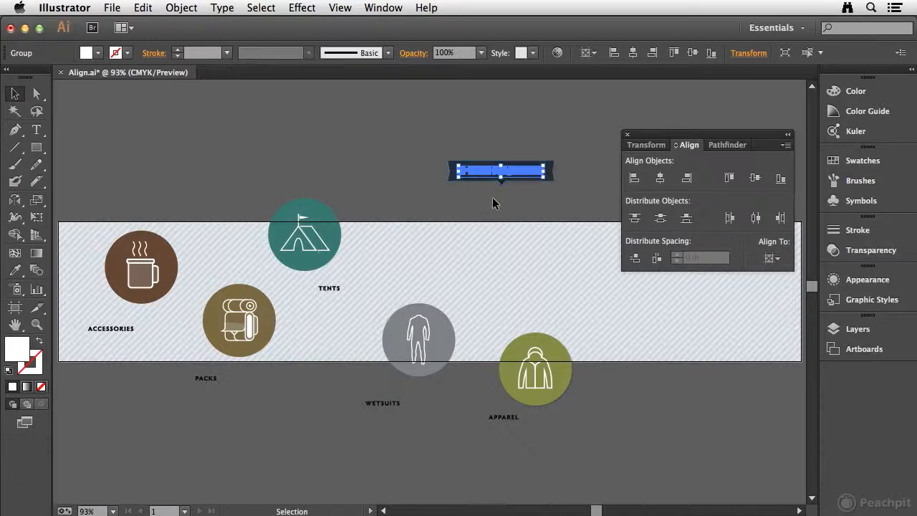
{"action": "left_click_drag", "start_coordinate": [421, 133], "coordinate": [566, 196]}
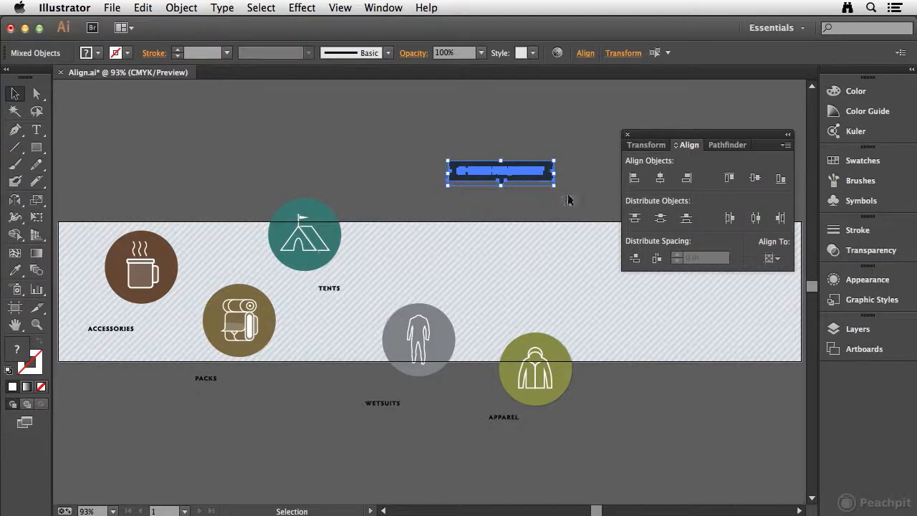
{"action": "left_click", "coordinate": [660, 177]}
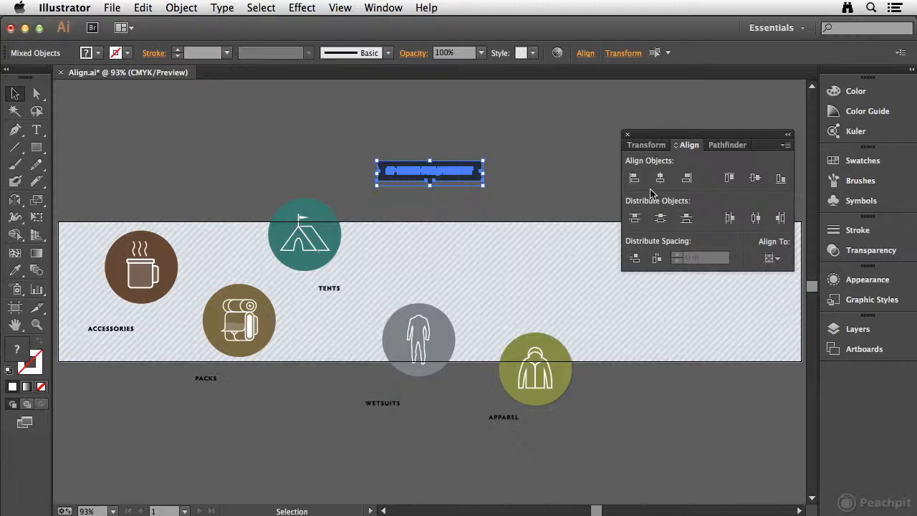
{"action": "left_click", "coordinate": [728, 180]}
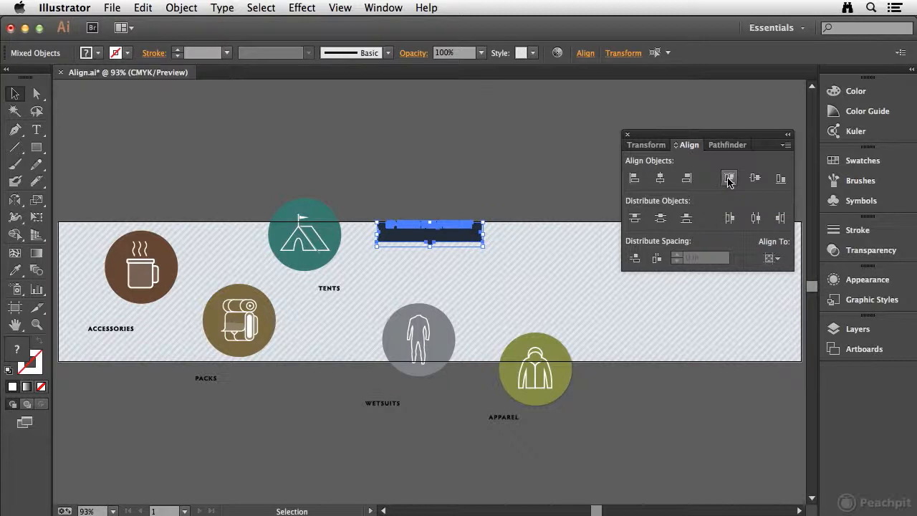
{"action": "left_click", "coordinate": [434, 191]}
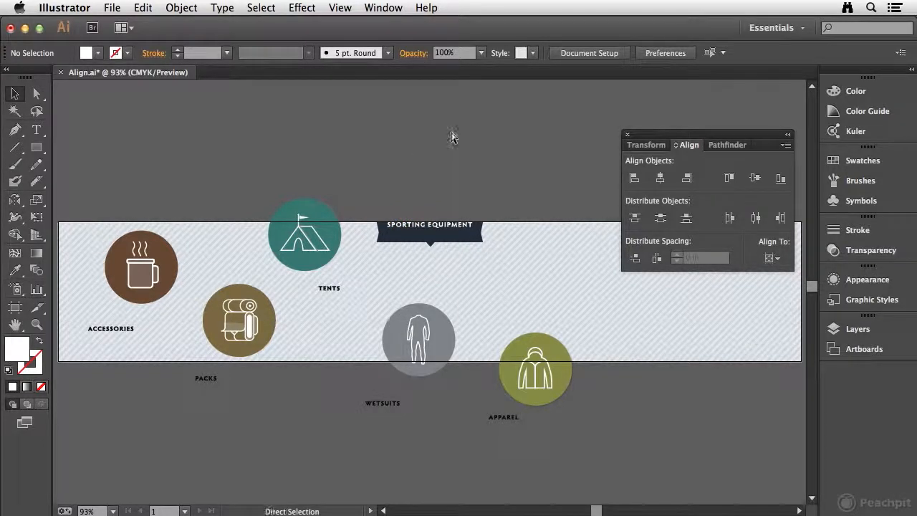
{"action": "key", "text": "super+z"}
{"action": "key", "text": "super+z"}
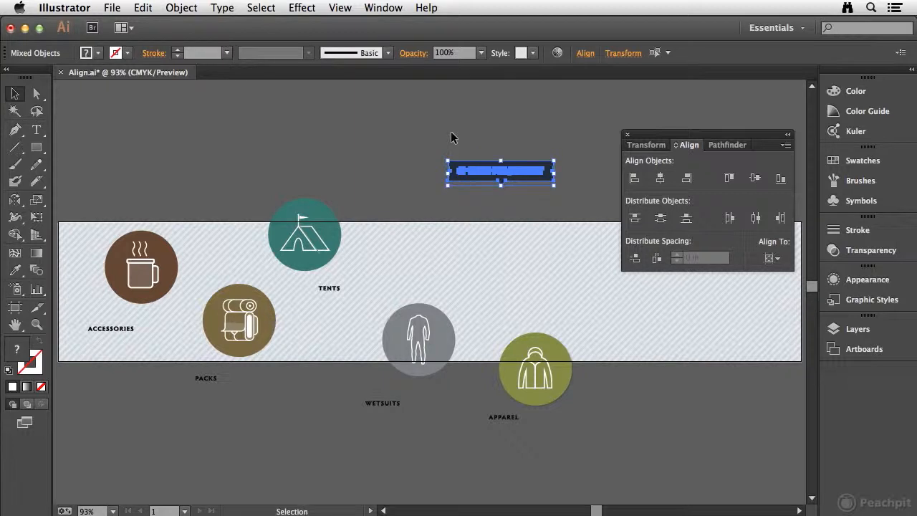
Group the SPORTING EQUIPMENT text with its banner shape.
{"action": "left_click", "coordinate": [492, 143]}
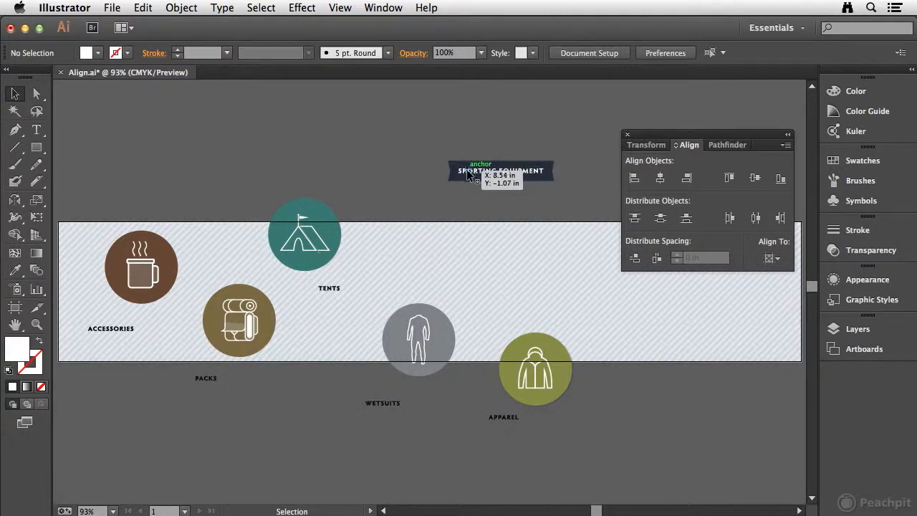
{"action": "left_click", "coordinate": [467, 174]}
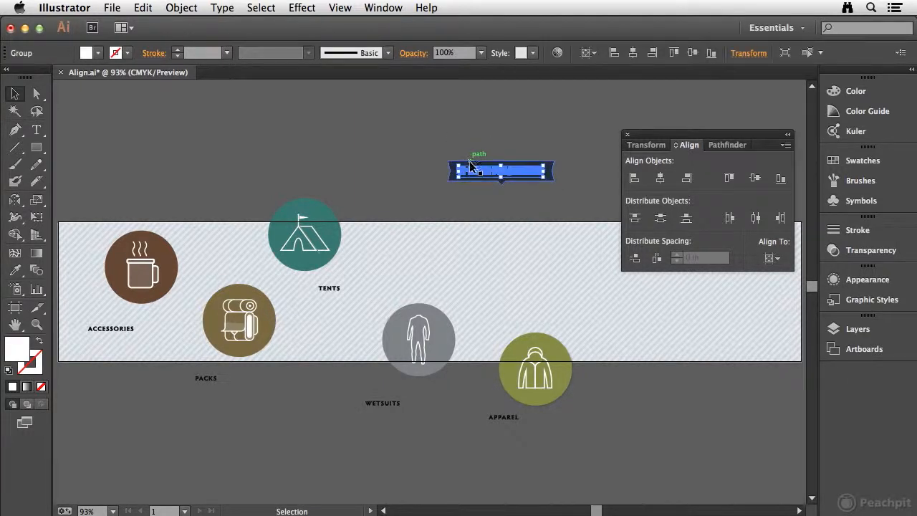
{"action": "left_click", "coordinate": [476, 147]}
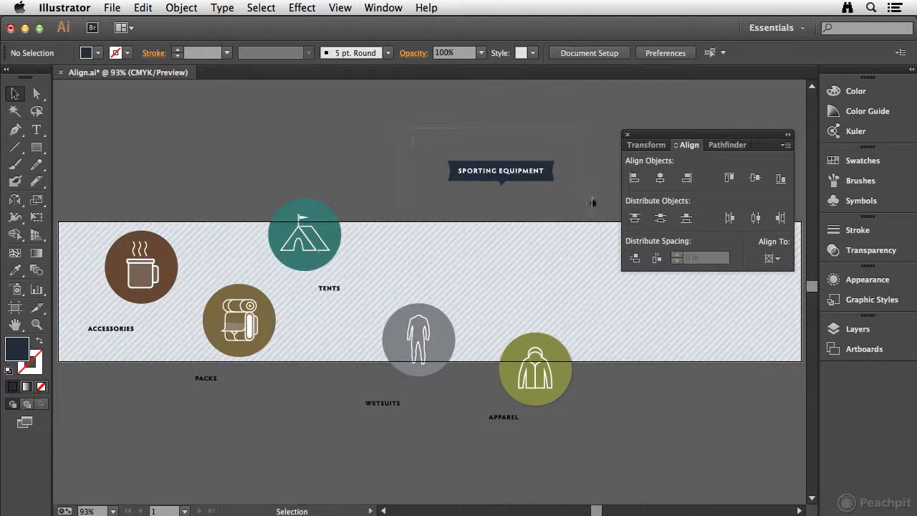
{"action": "left_click_drag", "start_coordinate": [593, 202], "coordinate": [578, 207]}
{"action": "left_click", "coordinate": [189, 8]}
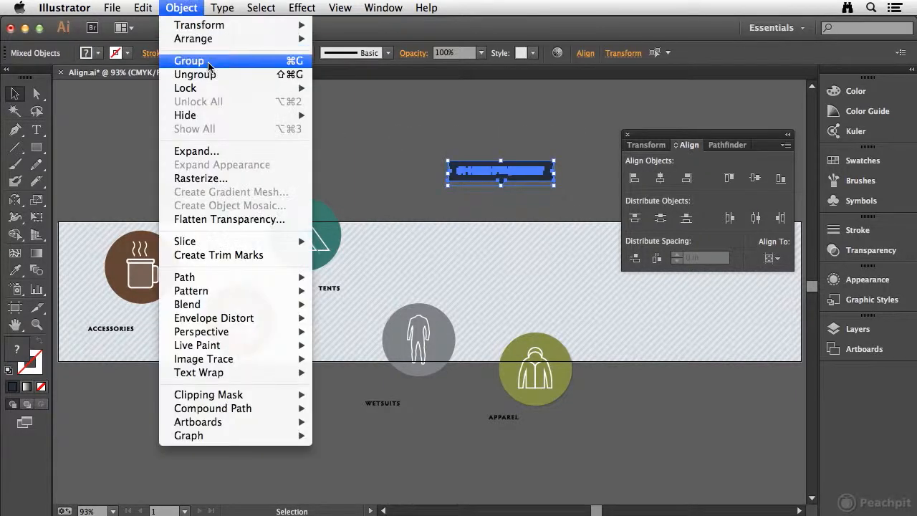
{"action": "left_click", "coordinate": [207, 62]}
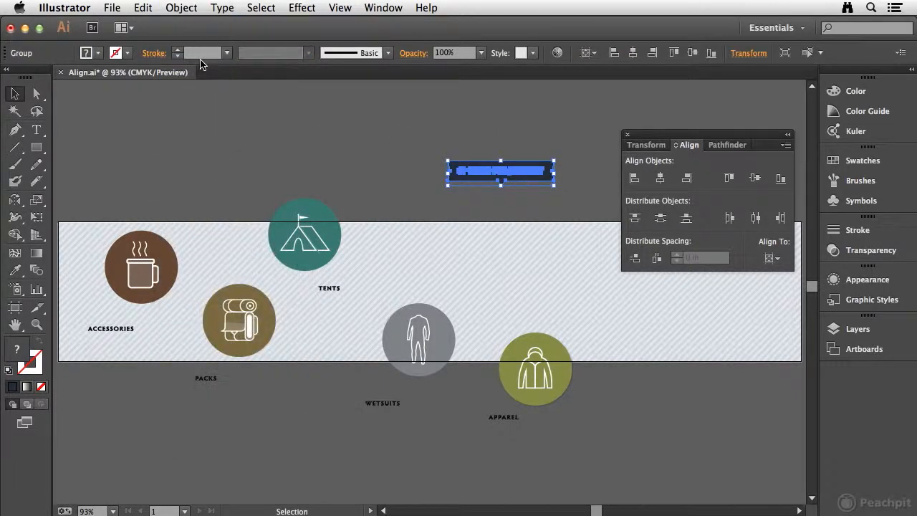
{"action": "left_click", "coordinate": [434, 135]}
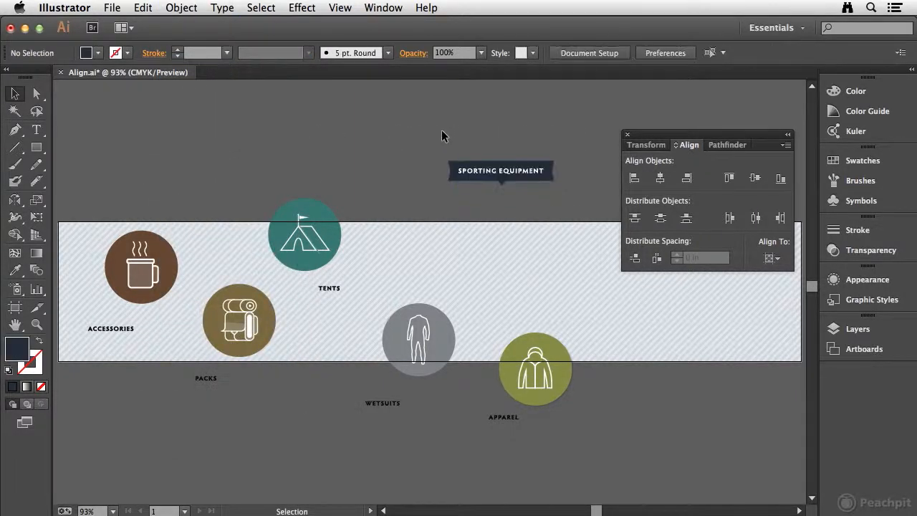
Align the grouped SPORTING EQUIPMENT banner to the artboard's horizontal center and top edge.
{"action": "left_click", "coordinate": [487, 172]}
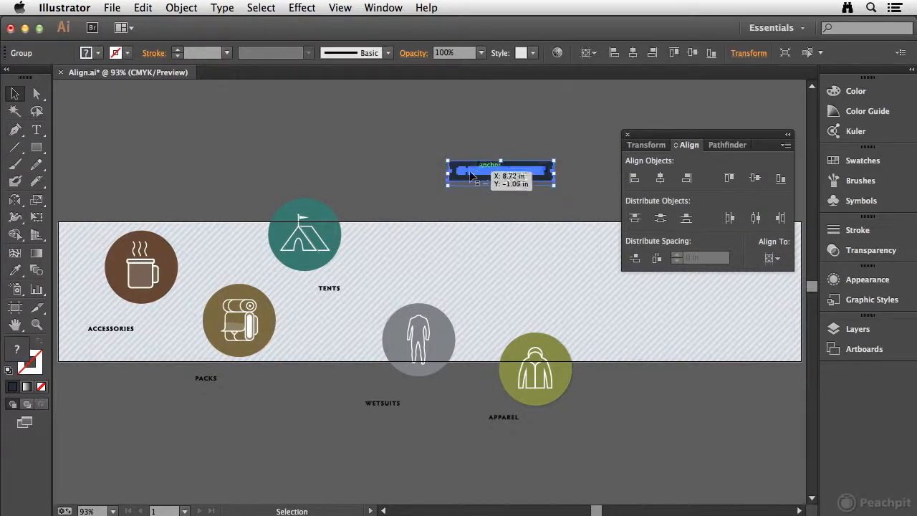
{"action": "left_click", "coordinate": [660, 179]}
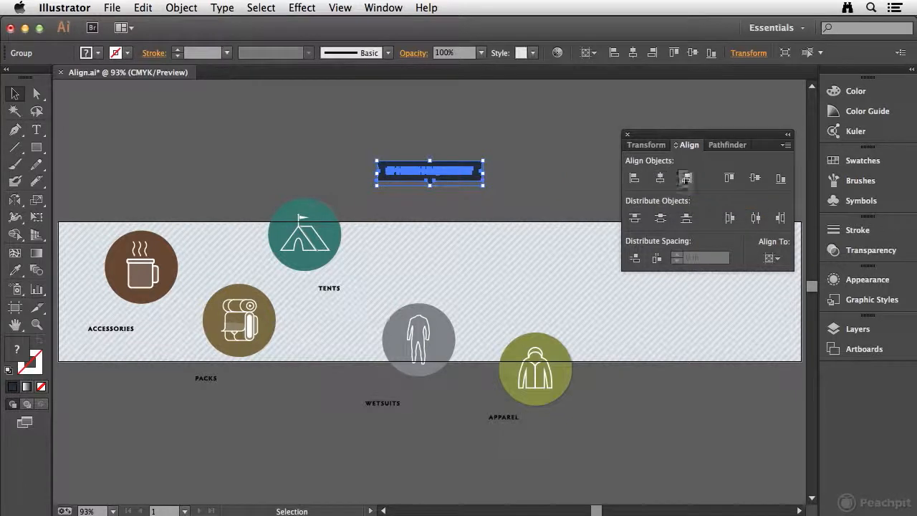
{"action": "left_click", "coordinate": [728, 180]}
{"action": "left_click", "coordinate": [555, 184]}
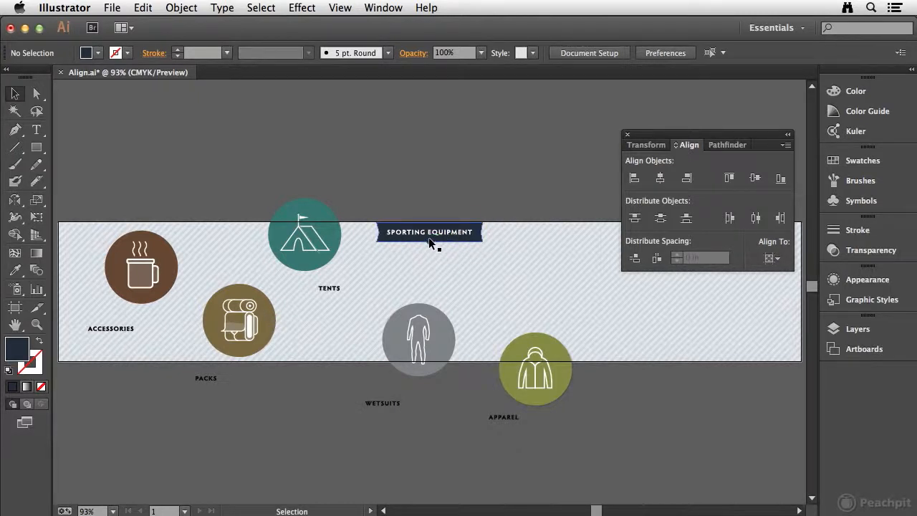
Create a new layer named Background and place it below Layer 1.
{"action": "left_click", "coordinate": [870, 330]}
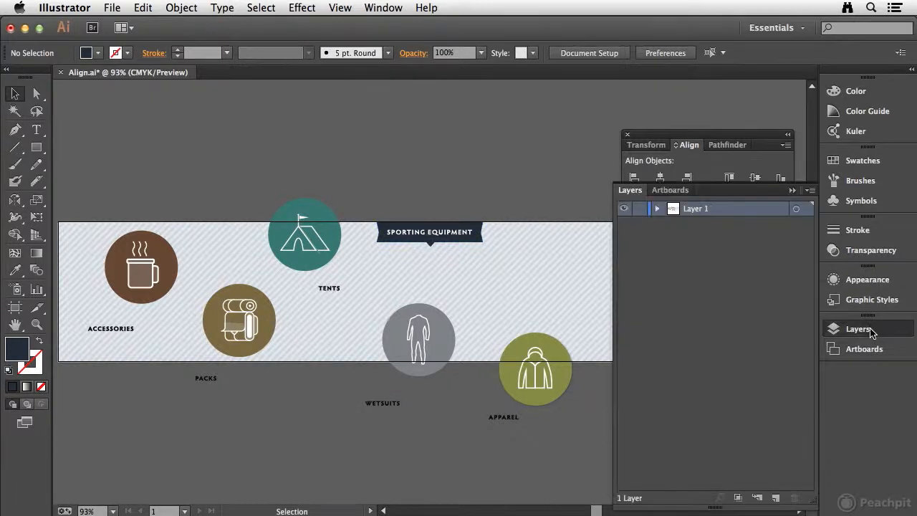
{"action": "left_click", "coordinate": [775, 497]}
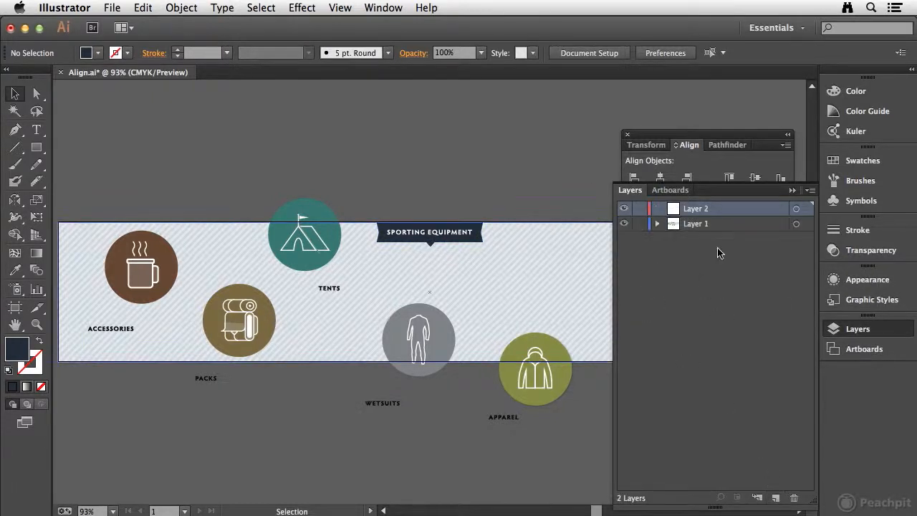
{"action": "double_click", "coordinate": [694, 209]}
{"action": "type", "text": "Backgroun"}
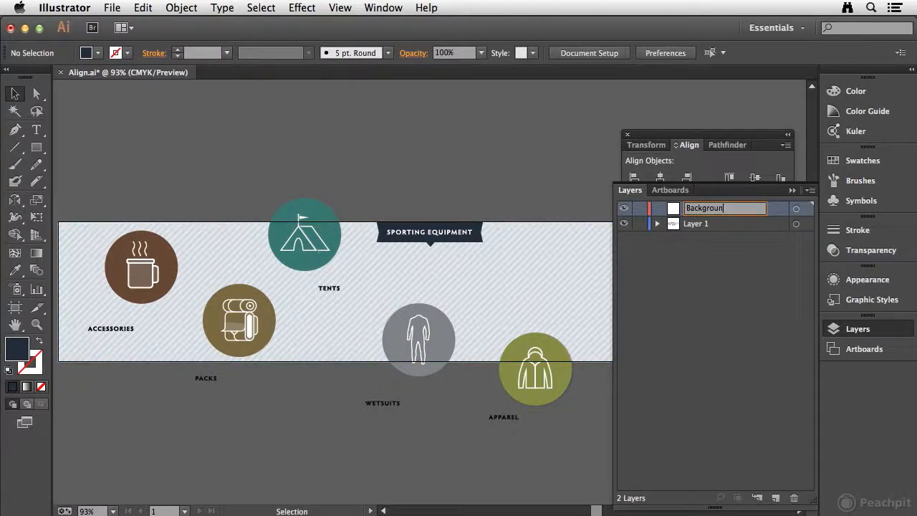
{"action": "type", "text": "d"}
{"action": "key", "text": "Return"}
{"action": "left_click_drag", "start_coordinate": [748, 209], "coordinate": [749, 230]}
Move the striped rectangle and the SPORTING EQUIPMENT banner onto the Background layer and lock that layer.
{"action": "left_click_drag", "start_coordinate": [369, 211], "coordinate": [510, 259]}
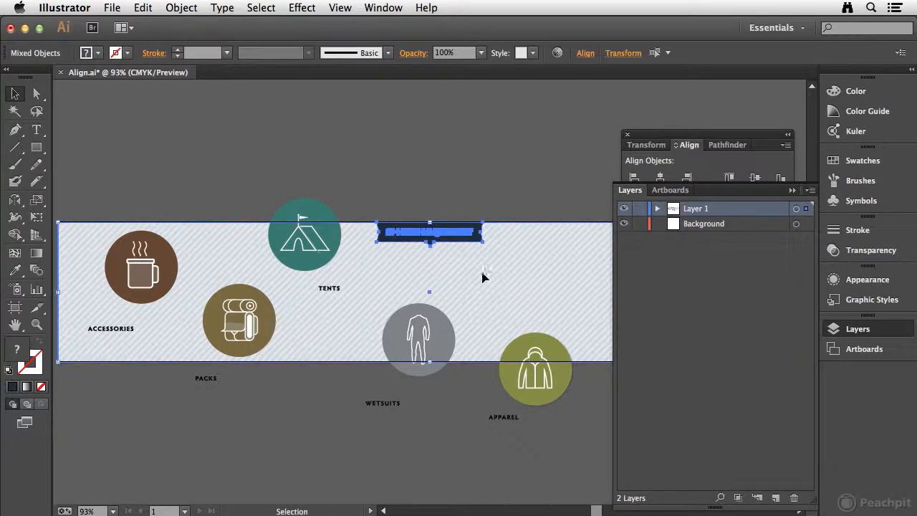
{"action": "left_click_drag", "start_coordinate": [807, 215], "coordinate": [805, 224]}
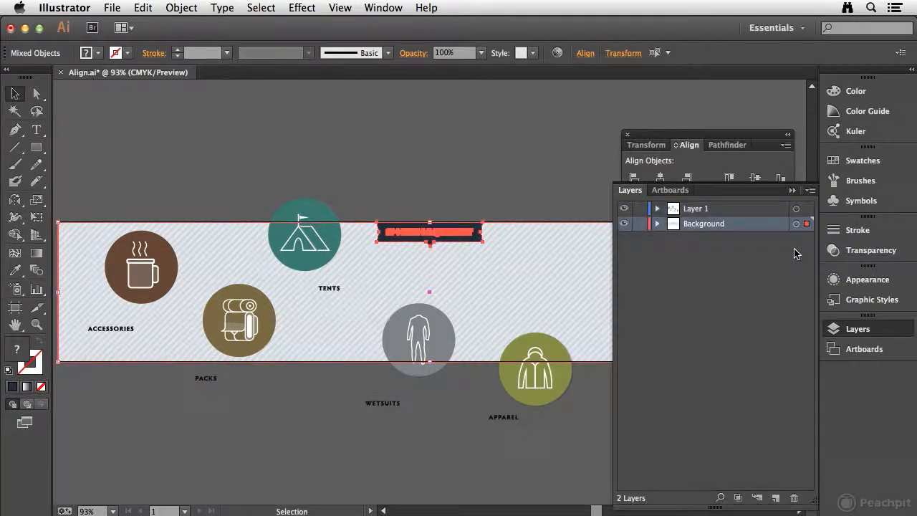
{"action": "left_click", "coordinate": [641, 224]}
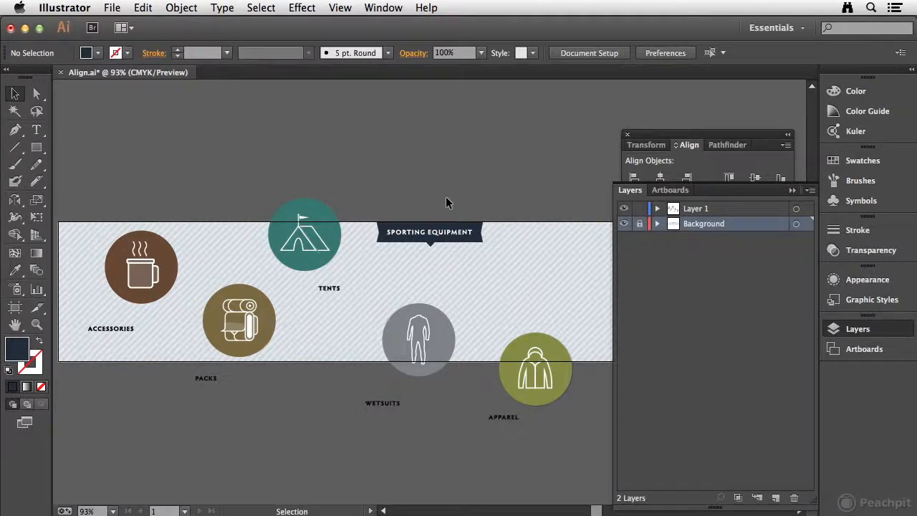
Make Layer 1 the active layer and move the Align panel higher so it covers less artwork.
{"action": "left_click", "coordinate": [732, 208]}
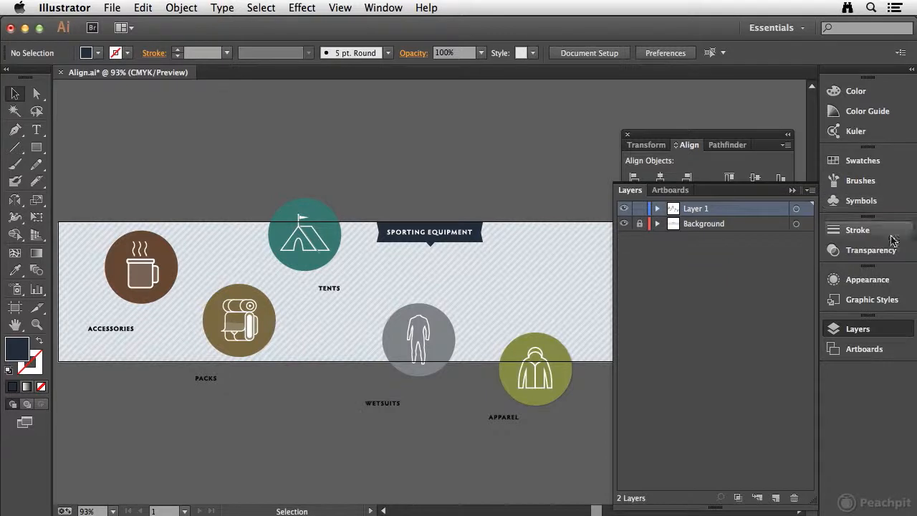
{"action": "left_click", "coordinate": [880, 330]}
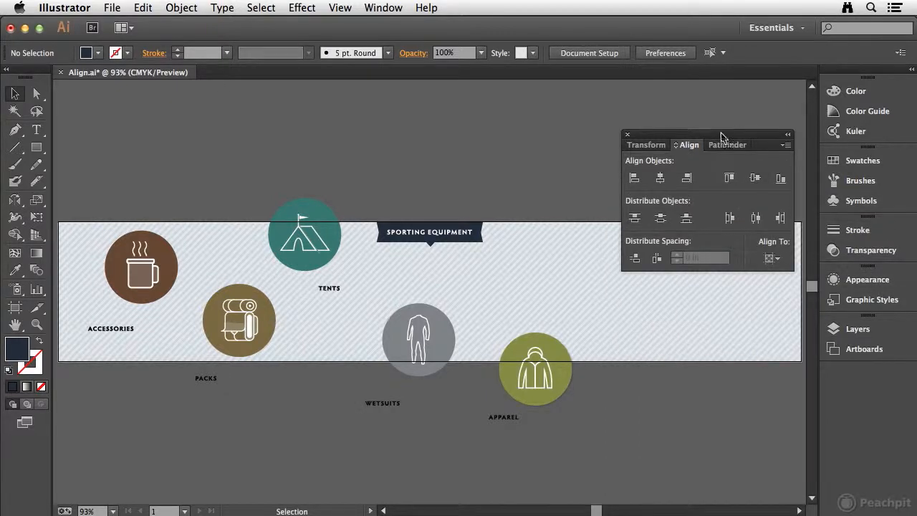
{"action": "left_click_drag", "start_coordinate": [716, 134], "coordinate": [716, 98]}
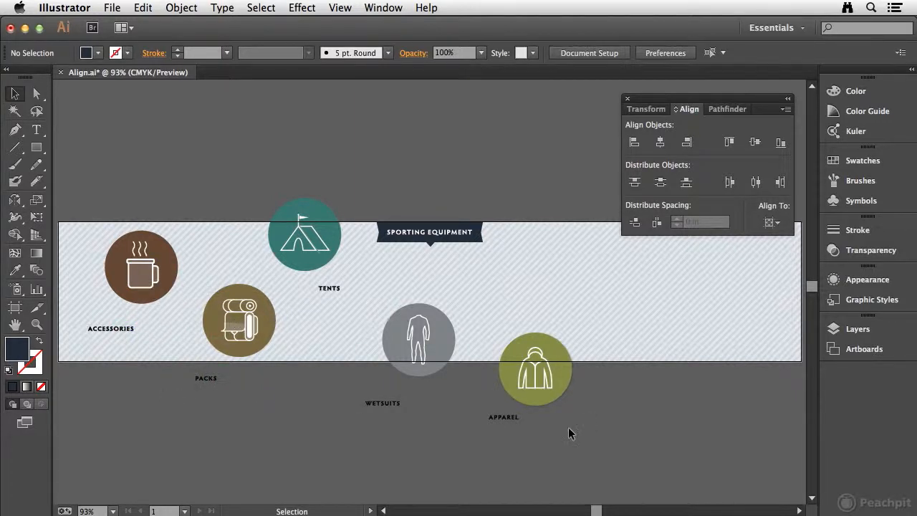
Group the parts of the mug icon and the parts of the backpack icon, each as its own group.
{"action": "left_click", "coordinate": [504, 417]}
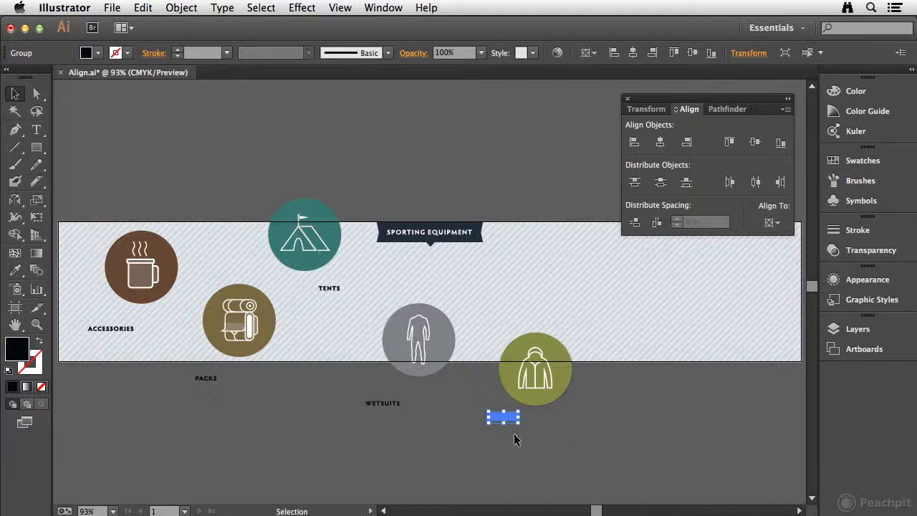
{"action": "left_click", "coordinate": [532, 397]}
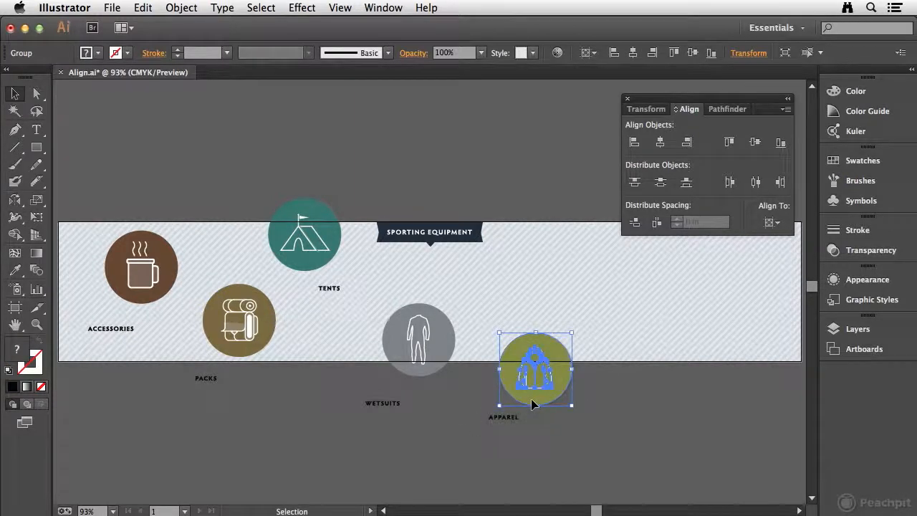
{"action": "left_click", "coordinate": [378, 404]}
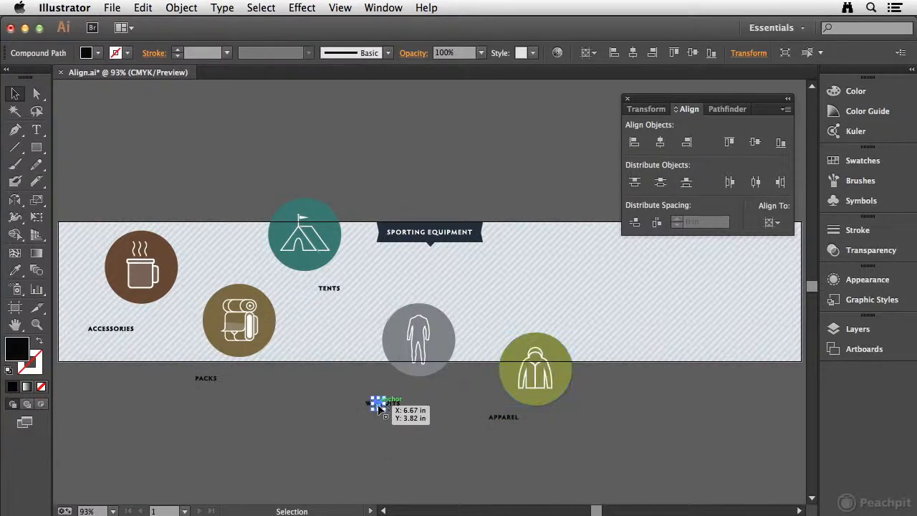
{"action": "mouse_move", "coordinate": [392, 407]}
{"action": "left_mouse_down"}
{"action": "mouse_move", "coordinate": [380, 406]}
{"action": "mouse_move", "coordinate": [390, 408]}
{"action": "left_mouse_up"}
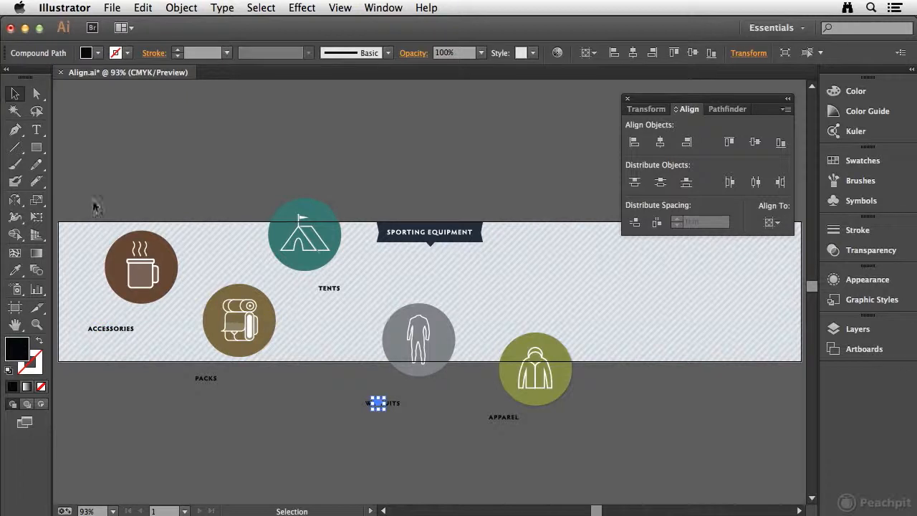
{"action": "left_click_drag", "start_coordinate": [186, 292], "coordinate": [186, 308]}
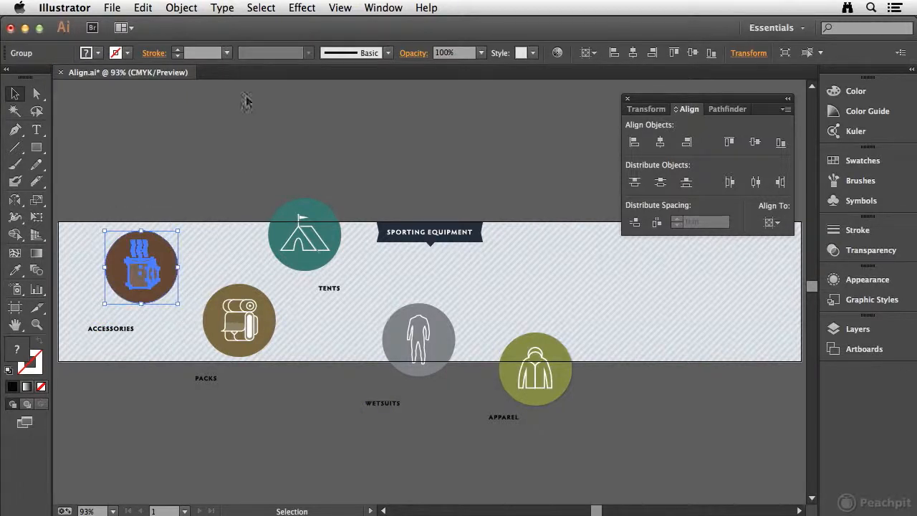
{"action": "left_click", "coordinate": [182, 8]}
{"action": "left_click", "coordinate": [190, 61]}
{"action": "left_click_drag", "start_coordinate": [193, 291], "coordinate": [285, 365]}
{"action": "left_click", "coordinate": [181, 7]}
{"action": "left_click", "coordinate": [189, 60]}
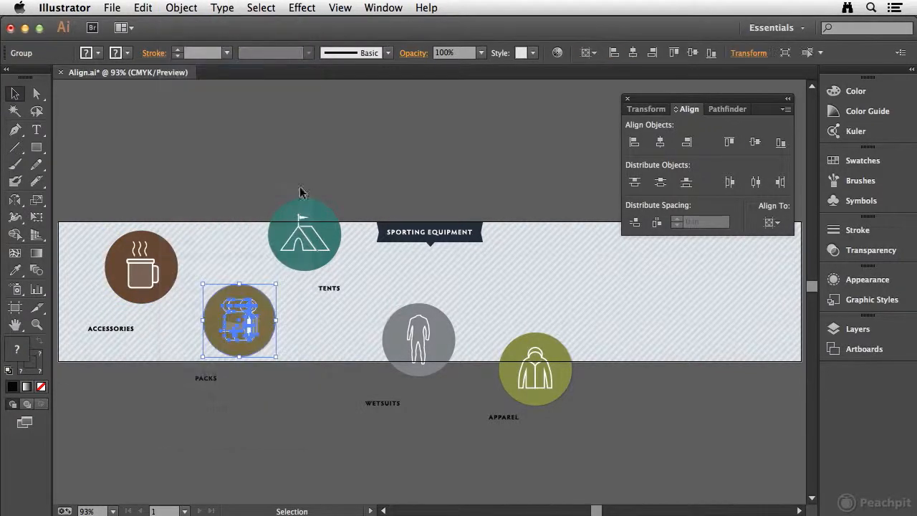
Group the parts of the tent, wetsuit and jacket icons, each icon as its own group.
{"action": "left_click_drag", "start_coordinate": [349, 274], "coordinate": [462, 377]}
{"action": "left_click", "coordinate": [181, 7]}
{"action": "left_click", "coordinate": [200, 61]}
{"action": "left_click", "coordinate": [182, 7]}
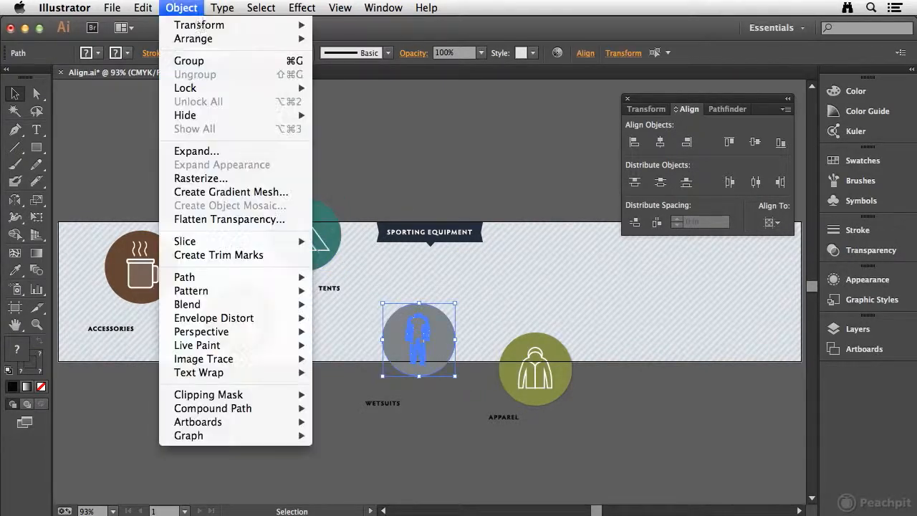
{"action": "left_click", "coordinate": [190, 60]}
{"action": "left_click_drag", "start_coordinate": [488, 306], "coordinate": [609, 407]}
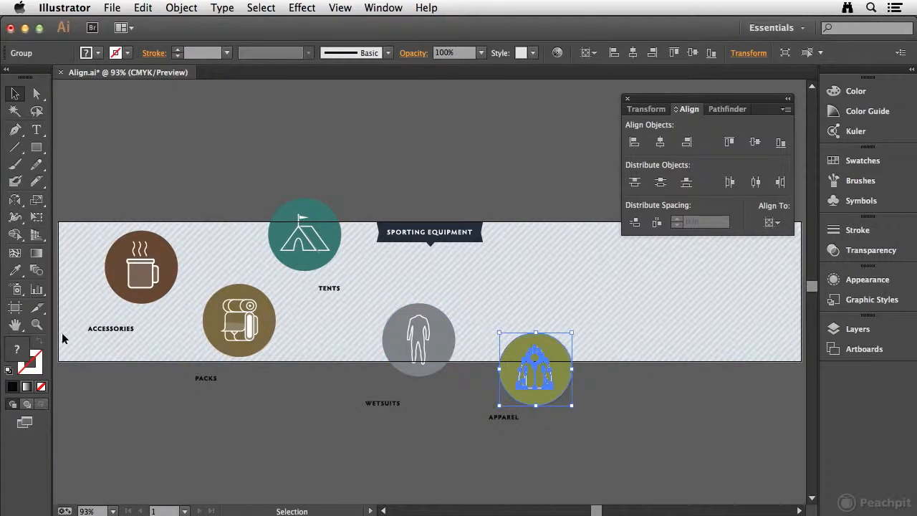
Group the letters of each label, ACCESSORIES, PACKS, TENTS, WETSUITS and APPAREL, as separate groups and clear the selection.
{"action": "left_click_drag", "start_coordinate": [89, 324], "coordinate": [153, 365]}
{"action": "left_click_drag", "start_coordinate": [244, 395], "coordinate": [247, 398]}
{"action": "key", "text": "super+g"}
{"action": "left_click_drag", "start_coordinate": [291, 275], "coordinate": [357, 310]}
{"action": "key", "text": "super+g"}
{"action": "left_click_drag", "start_coordinate": [350, 401], "coordinate": [534, 436]}
{"action": "key", "text": "super+g"}
{"action": "key", "text": "super+g"}
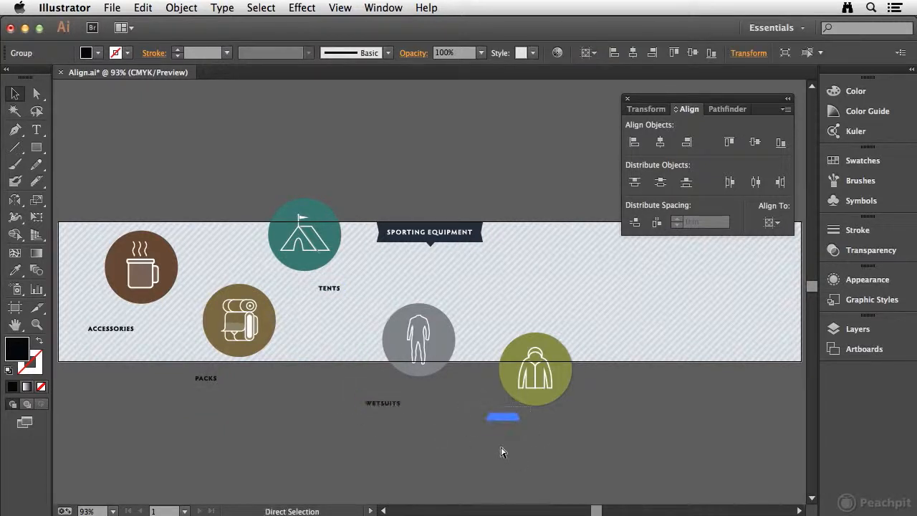
{"action": "left_click", "coordinate": [413, 424]}
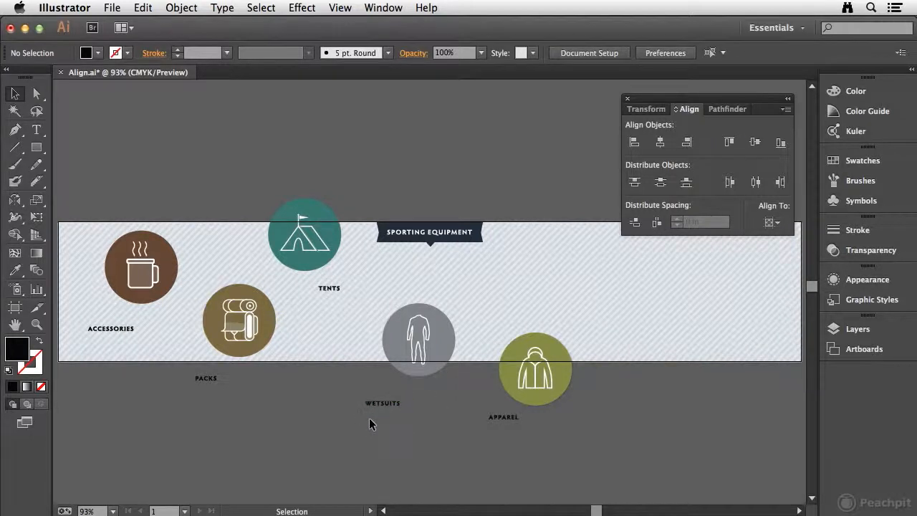
Align the mug icon and the ACCESSORIES label on their horizontal centers, relative to the selection.
{"action": "left_click_drag", "start_coordinate": [70, 190], "coordinate": [166, 343]}
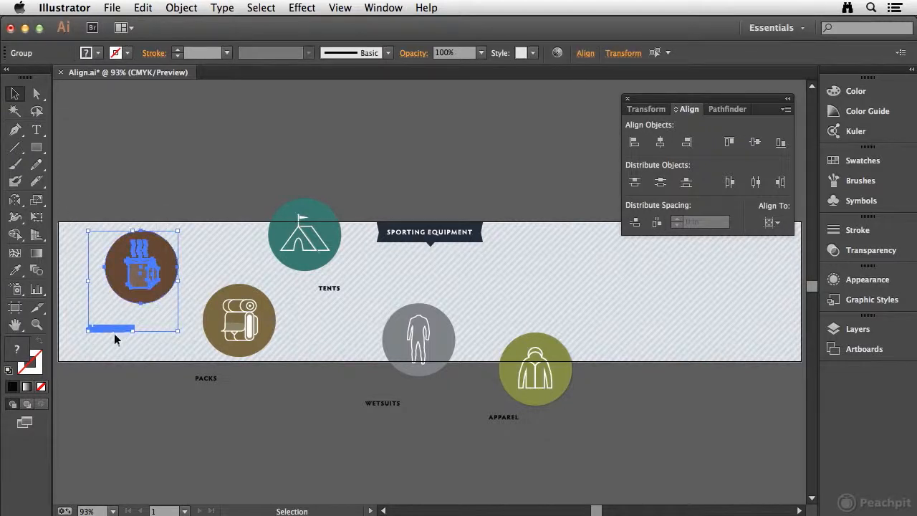
{"action": "left_click", "coordinate": [780, 223]}
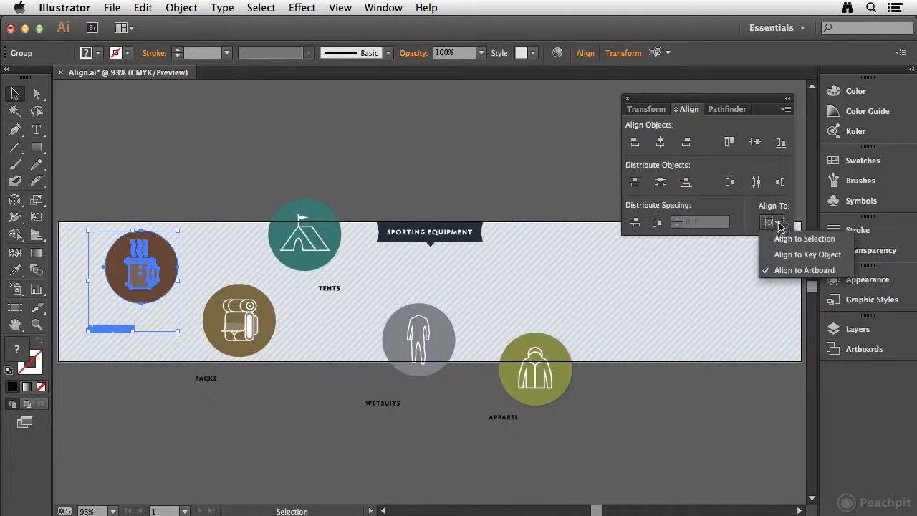
{"action": "left_click", "coordinate": [803, 240]}
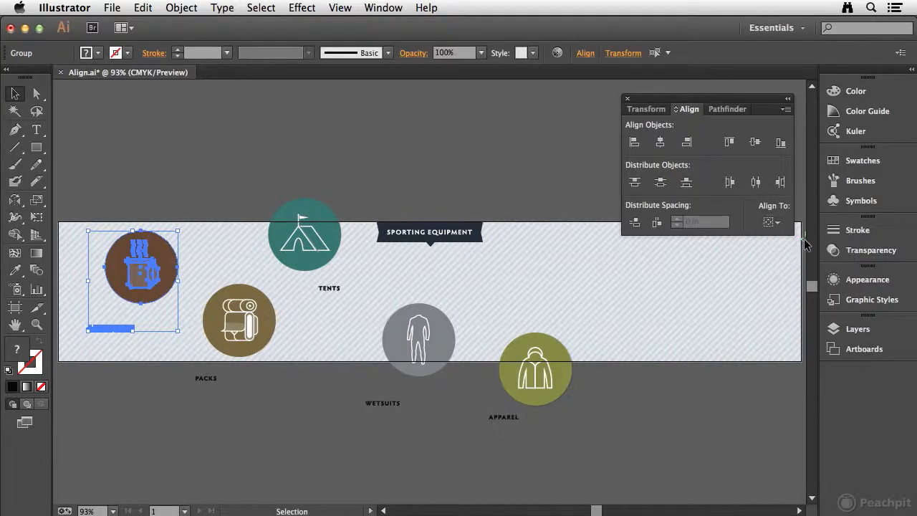
{"action": "left_click", "coordinate": [772, 222]}
{"action": "left_click", "coordinate": [780, 237]}
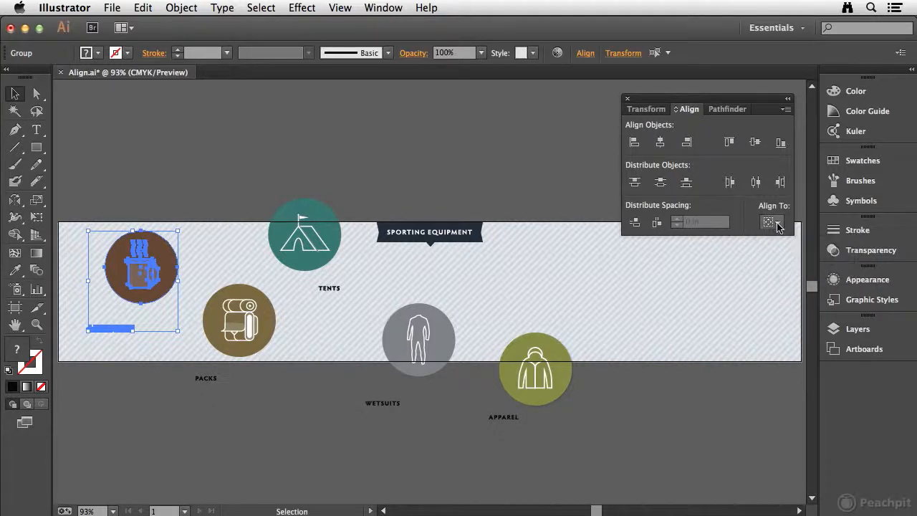
{"action": "left_click", "coordinate": [660, 143]}
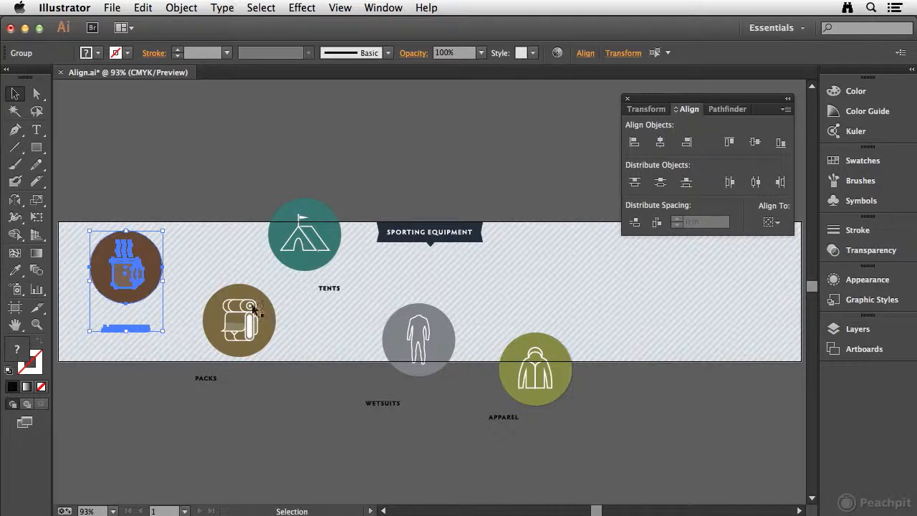
Horizontally center the backpack icon with the PACKS label, and the tent icon with the TENTS label.
{"action": "left_click_drag", "start_coordinate": [194, 303], "coordinate": [268, 389]}
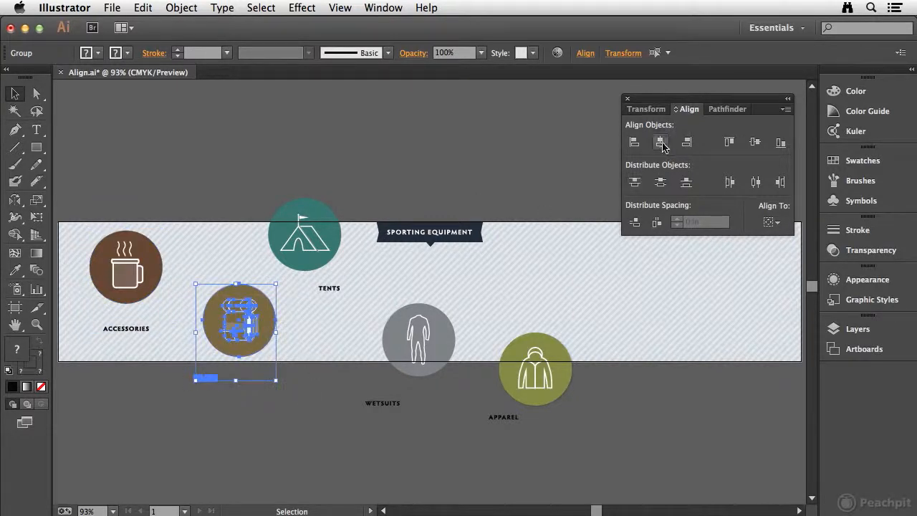
{"action": "left_click", "coordinate": [661, 143]}
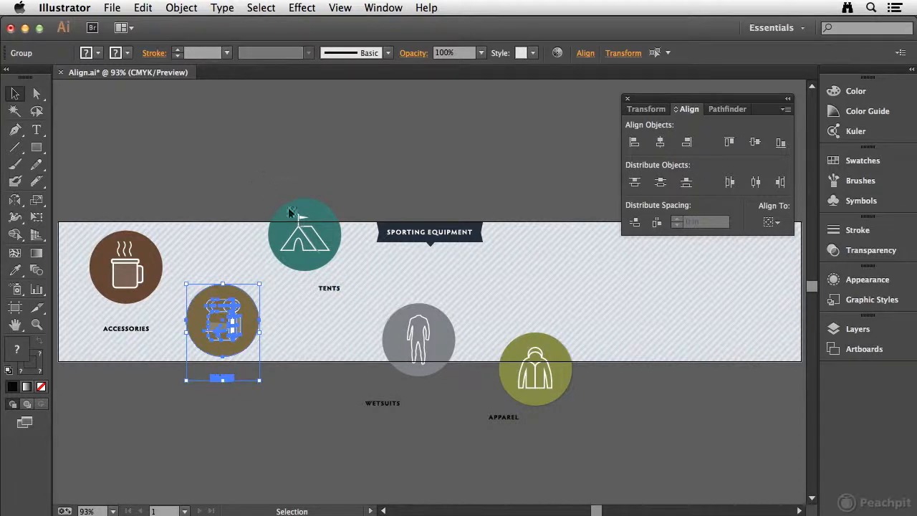
{"action": "left_click_drag", "start_coordinate": [353, 284], "coordinate": [356, 290]}
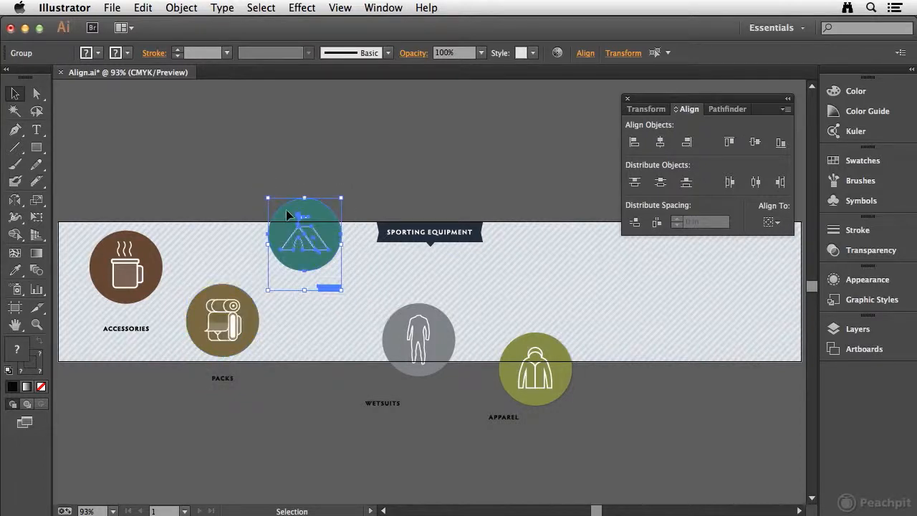
{"action": "left_click", "coordinate": [661, 143]}
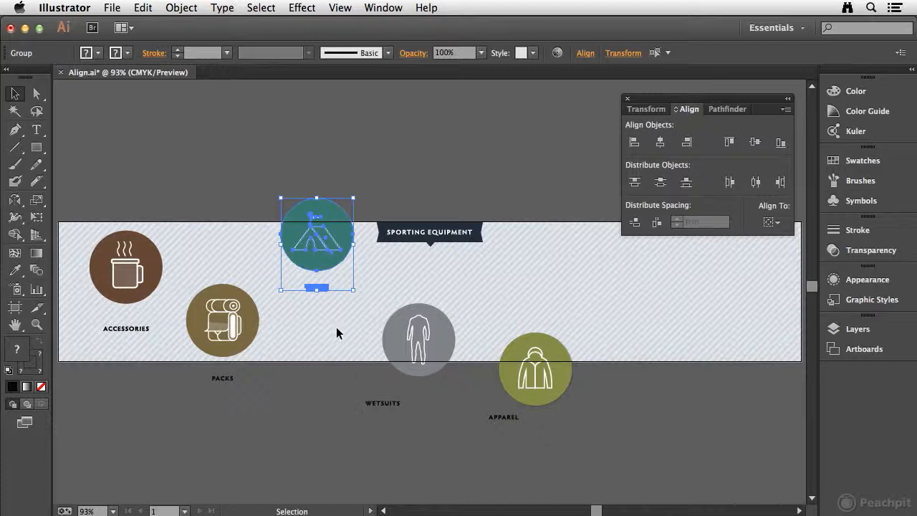
Horizontally center the WETSUITS label on the wetsuit icon, using the icon as the key object.
{"action": "left_click", "coordinate": [439, 395]}
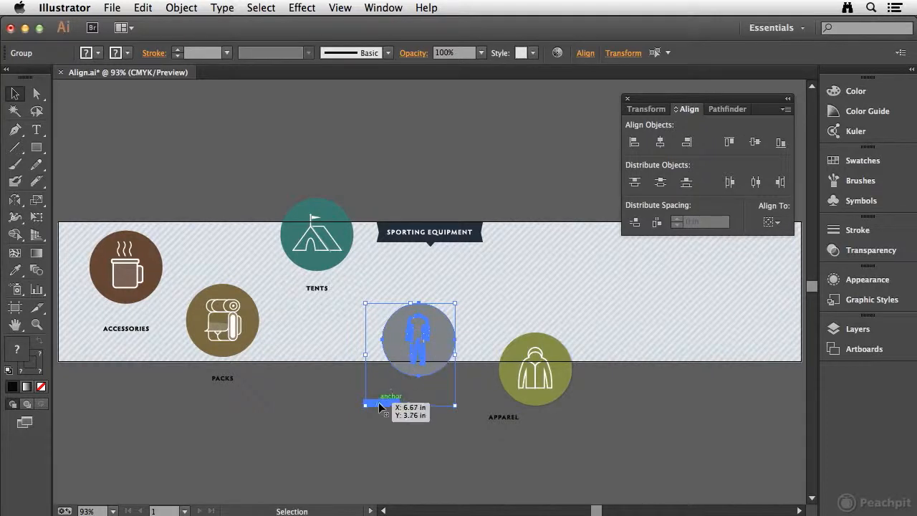
{"action": "left_click", "coordinate": [433, 319]}
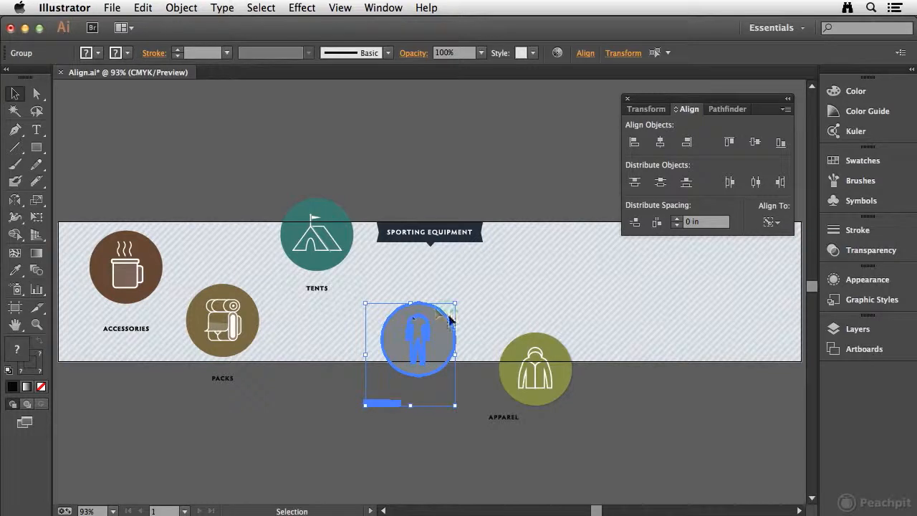
{"action": "left_click", "coordinate": [857, 329]}
{"action": "left_click", "coordinate": [856, 330]}
{"action": "left_click", "coordinate": [658, 143]}
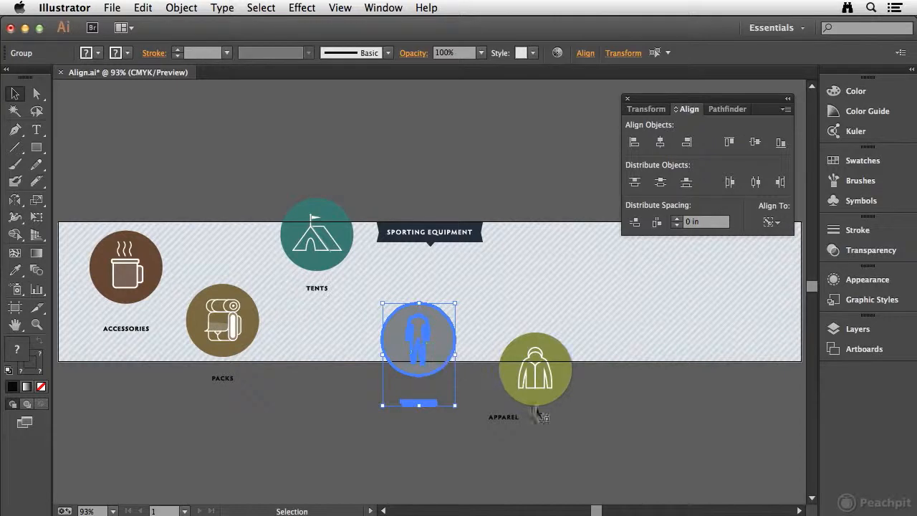
Horizontally center the jacket icon over the APPAREL label, using the label as the key object.
{"action": "left_click_drag", "start_coordinate": [485, 309], "coordinate": [583, 422]}
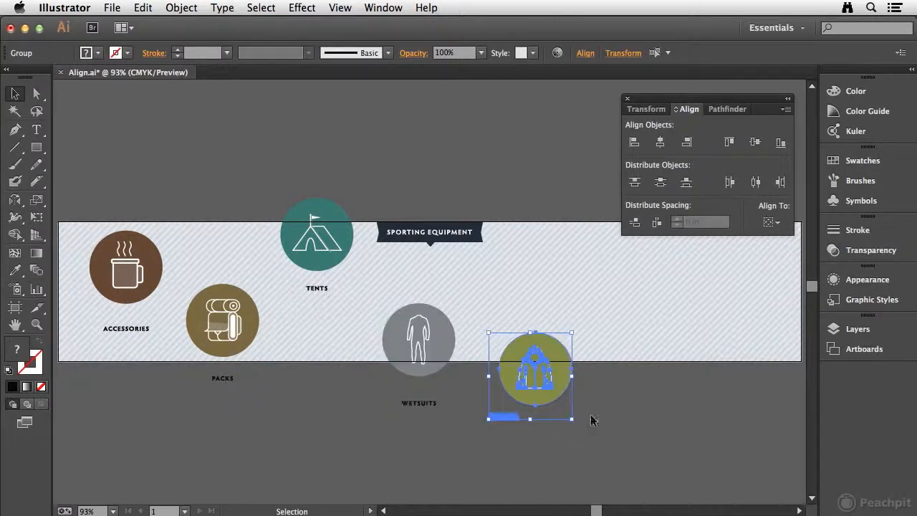
{"action": "left_click", "coordinate": [505, 418]}
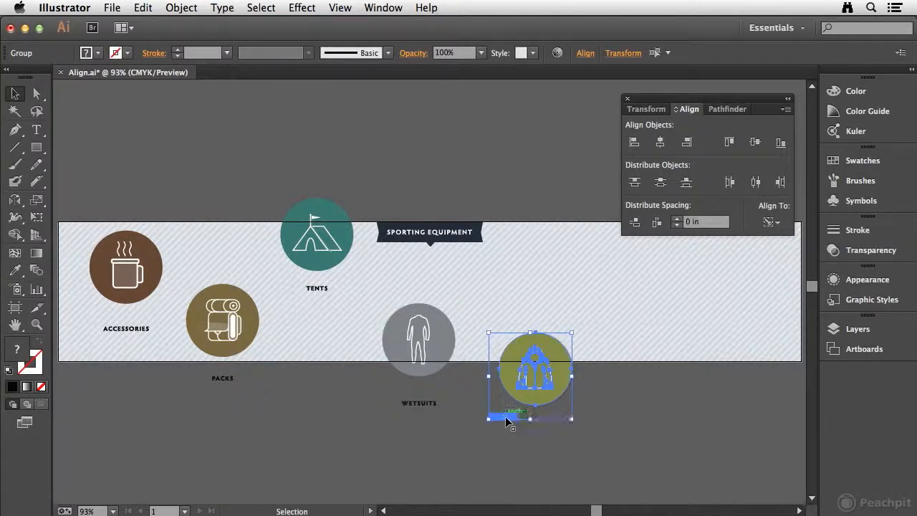
{"action": "left_click", "coordinate": [659, 144]}
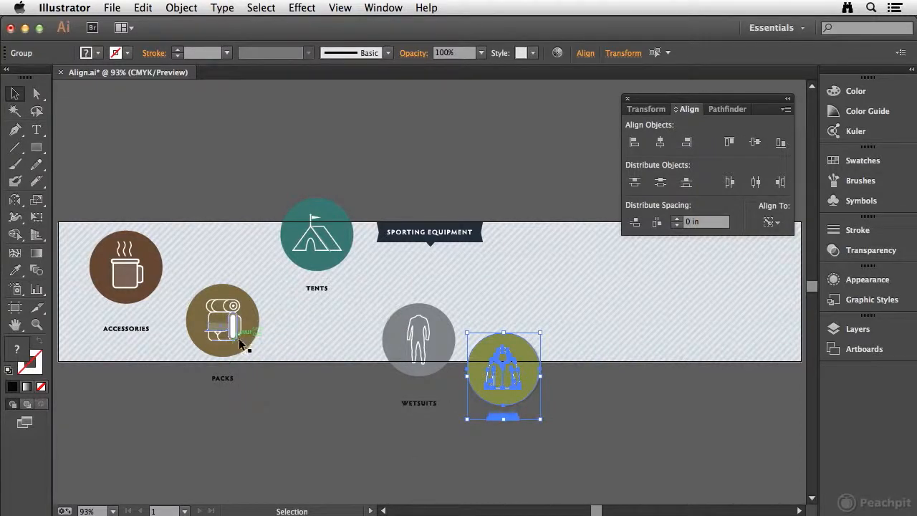
Vertically distribute the ACCESSORIES label 0.25 in from the mug icon, using the icon as the key object.
{"action": "left_click_drag", "start_coordinate": [90, 193], "coordinate": [160, 347]}
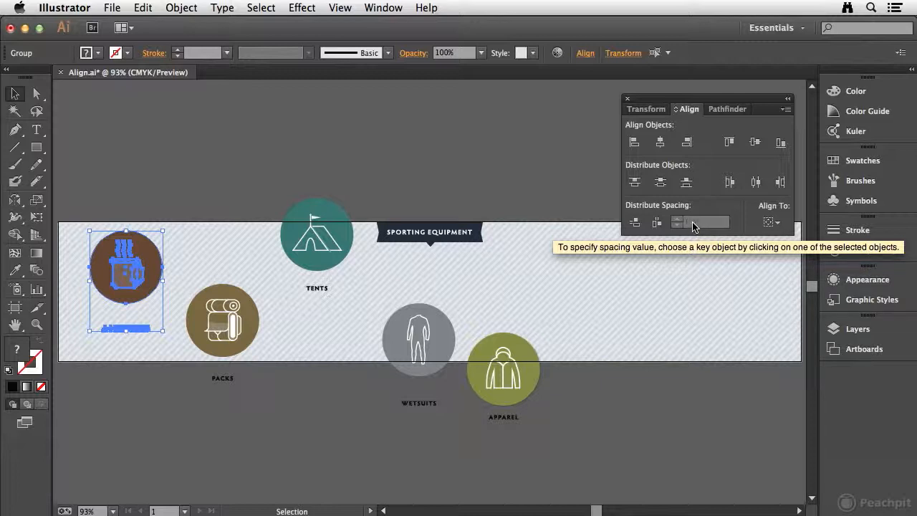
{"action": "left_click", "coordinate": [145, 253]}
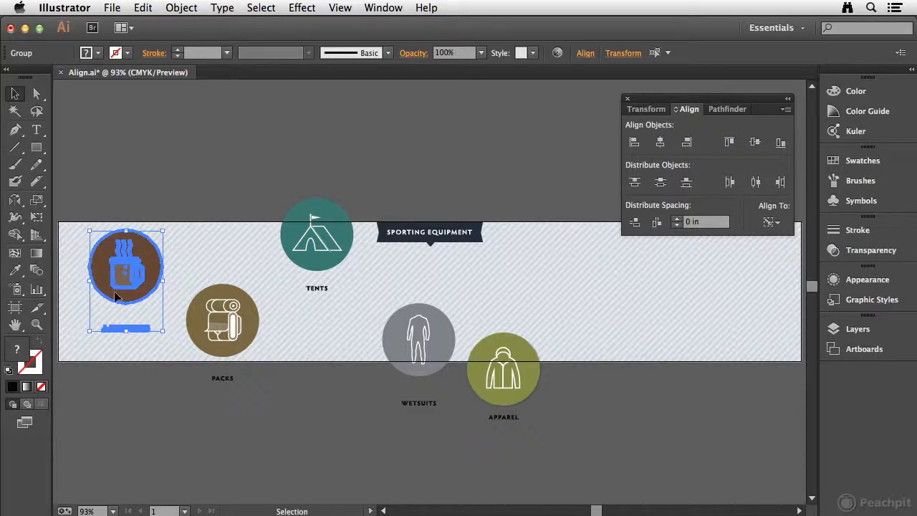
{"action": "left_click", "coordinate": [709, 223]}
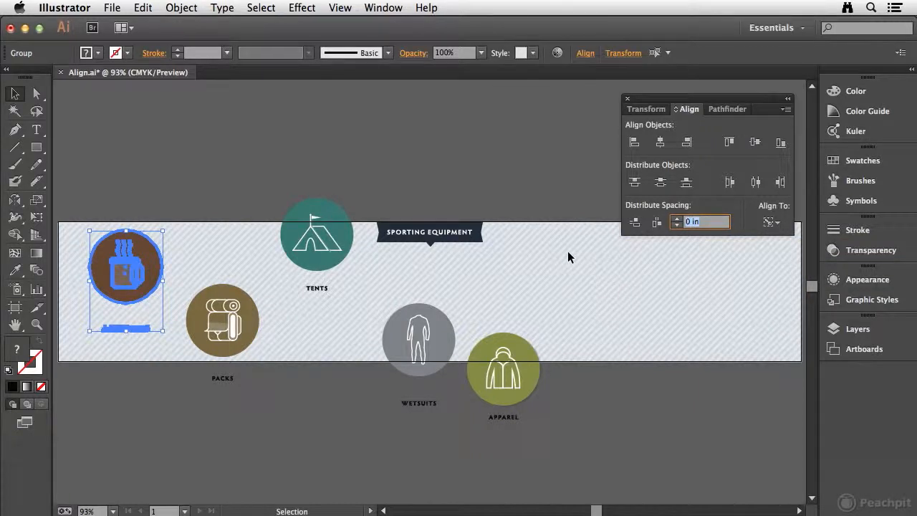
{"action": "type", "text": ".25"}
{"action": "left_click", "coordinate": [635, 223]}
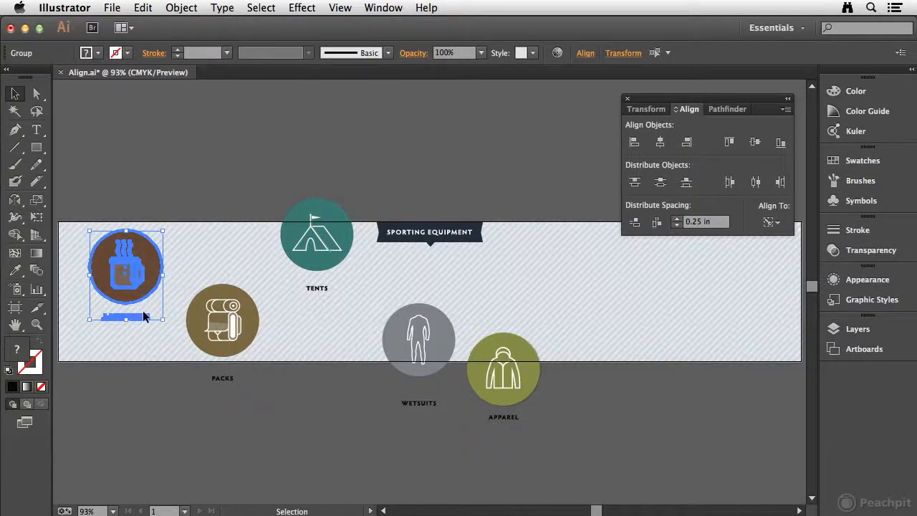
Vertically distribute the PACKS and TENTS labels 0.25 in from their icons, using each icon as the key object.
{"action": "left_click_drag", "start_coordinate": [180, 270], "coordinate": [265, 374]}
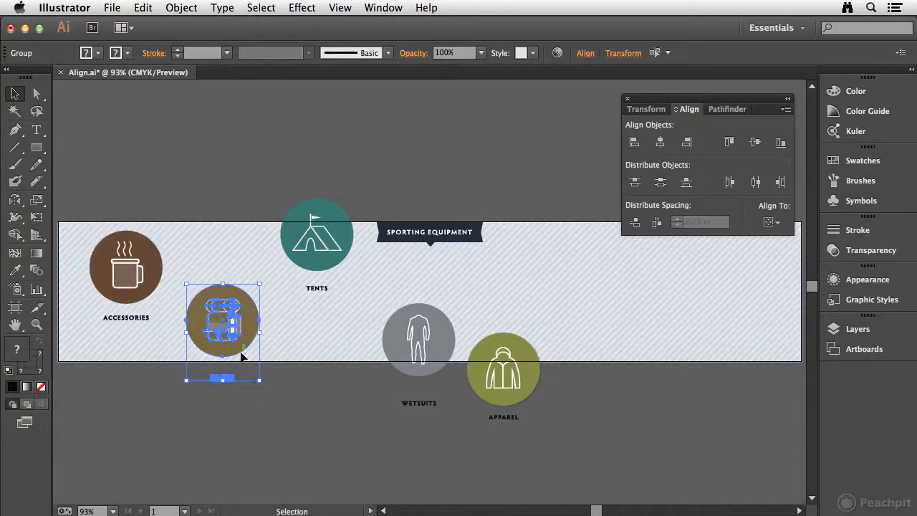
{"action": "left_click", "coordinate": [233, 329]}
{"action": "left_click", "coordinate": [635, 223]}
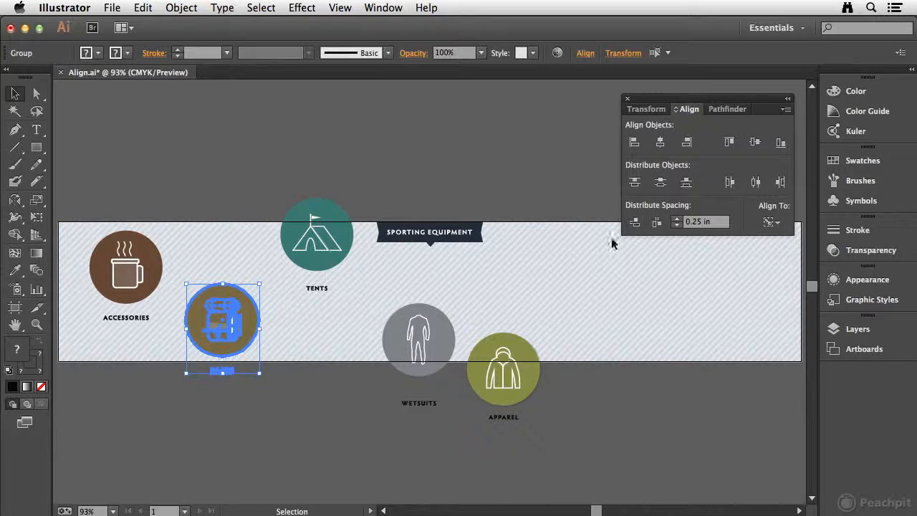
{"action": "left_click_drag", "start_coordinate": [265, 185], "coordinate": [344, 289]}
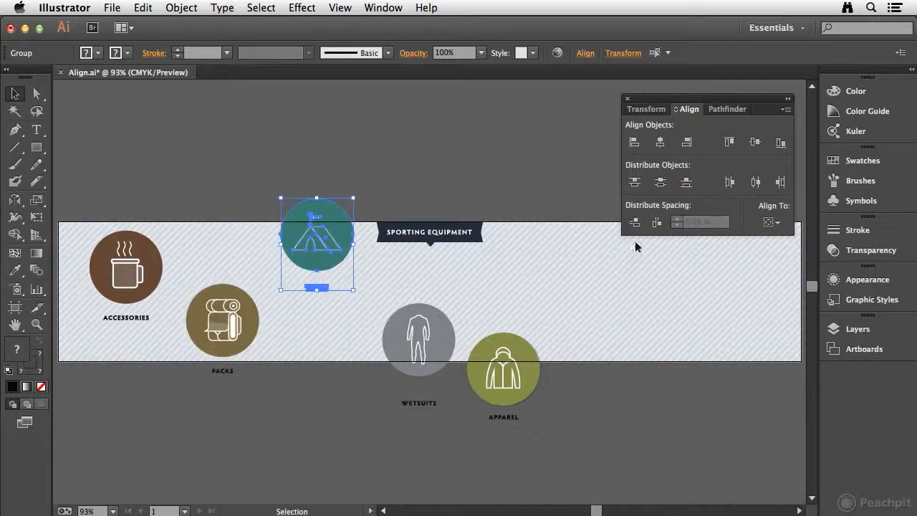
{"action": "left_click", "coordinate": [354, 245]}
{"action": "left_click", "coordinate": [635, 223]}
Vertically distribute the WETSUITS and APPAREL labels 0.25 in from their icons, using each icon as the key object.
{"action": "left_click_drag", "start_coordinate": [380, 301], "coordinate": [434, 420]}
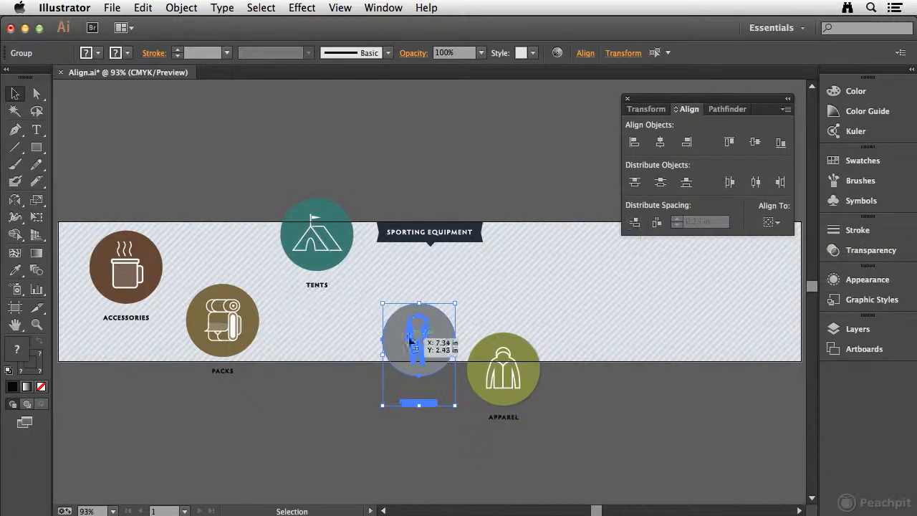
{"action": "left_click", "coordinate": [438, 333]}
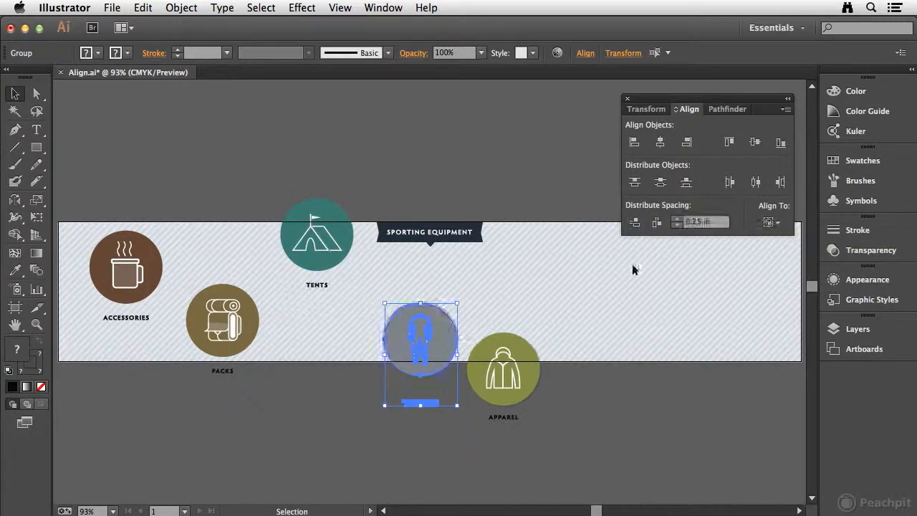
{"action": "left_click", "coordinate": [636, 224]}
{"action": "left_click", "coordinate": [519, 394]}
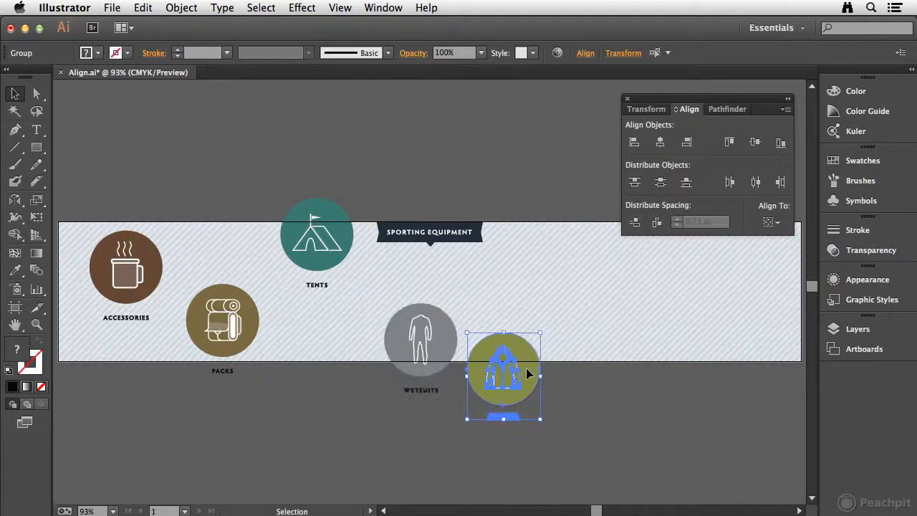
{"action": "left_click", "coordinate": [636, 224]}
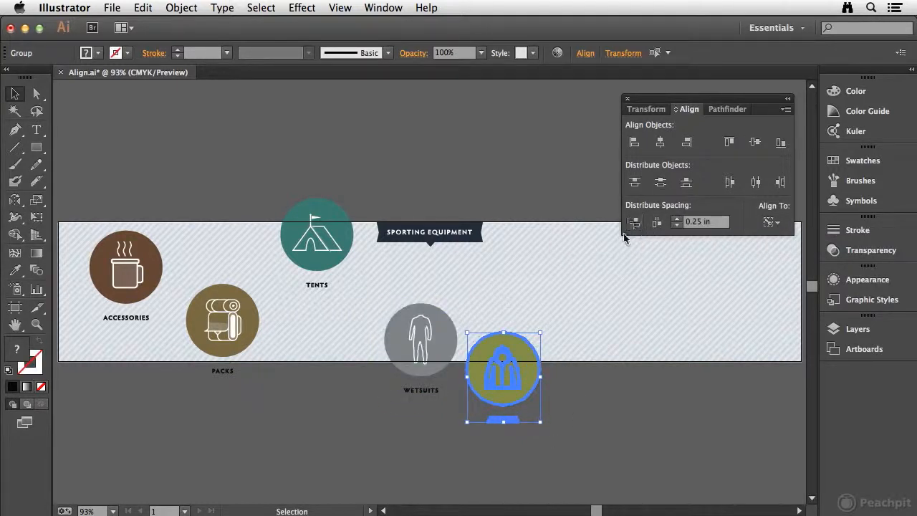
{"action": "left_click", "coordinate": [573, 401]}
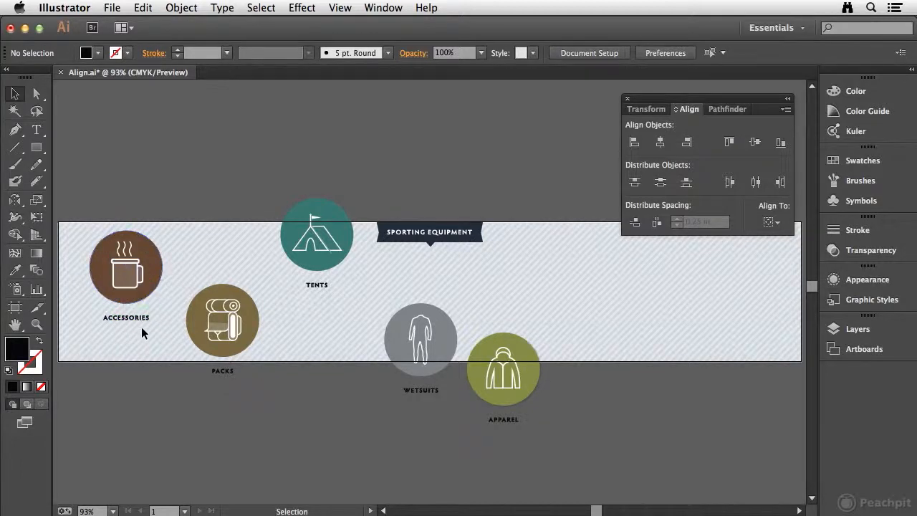
Group each of the five icons with its own label.
{"action": "left_click_drag", "start_coordinate": [97, 212], "coordinate": [149, 336]}
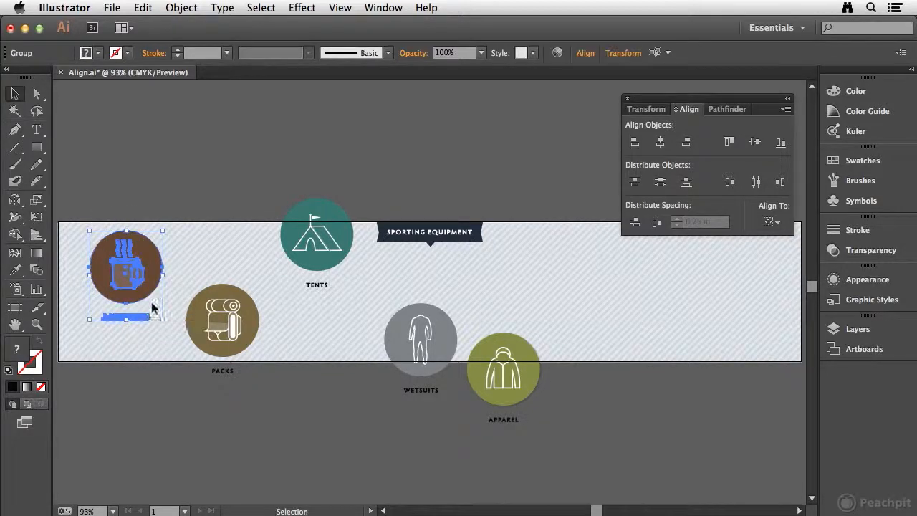
{"action": "left_click_drag", "start_coordinate": [199, 268], "coordinate": [251, 381]}
{"action": "key", "text": "super+g"}
{"action": "left_click_drag", "start_coordinate": [289, 185], "coordinate": [326, 298]}
{"action": "left_click_drag", "start_coordinate": [383, 289], "coordinate": [422, 407]}
{"action": "key", "text": "super+g"}
{"action": "left_click_drag", "start_coordinate": [481, 319], "coordinate": [538, 440]}
{"action": "key", "text": "super+g"}
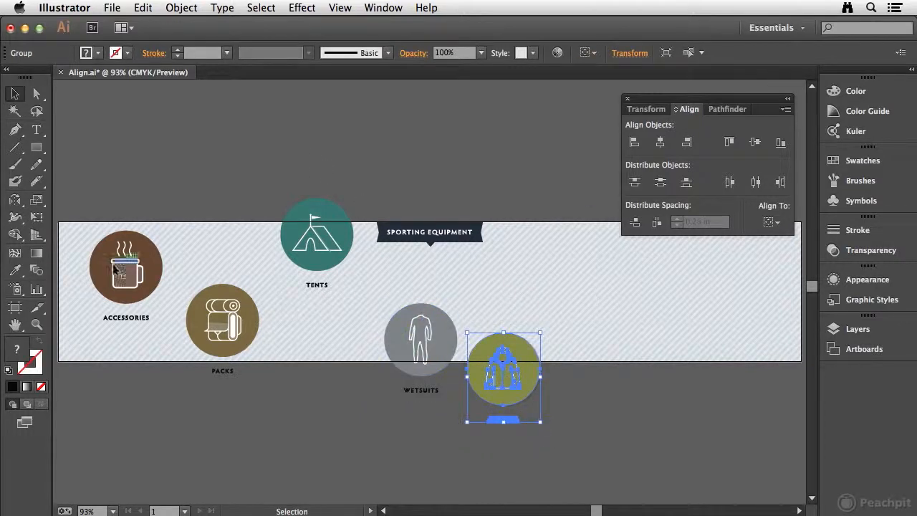
Vertically center all five icon groups on the mug group as the key object, and move the row down below the title.
{"action": "left_click_drag", "start_coordinate": [77, 173], "coordinate": [584, 447]}
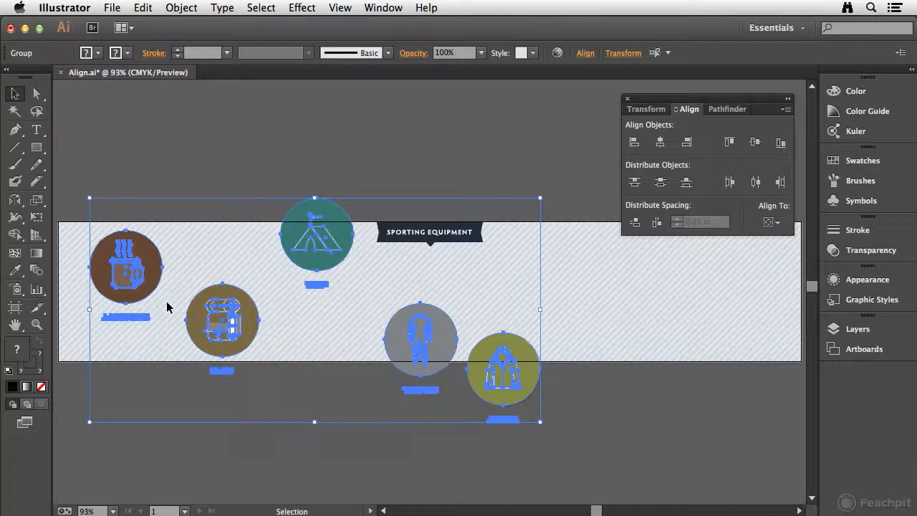
{"action": "left_click", "coordinate": [126, 275]}
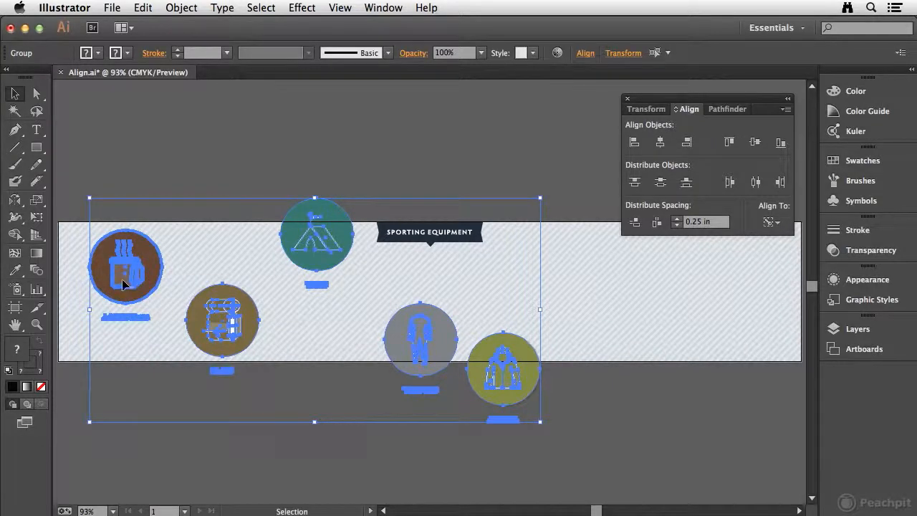
{"action": "left_click", "coordinate": [754, 142]}
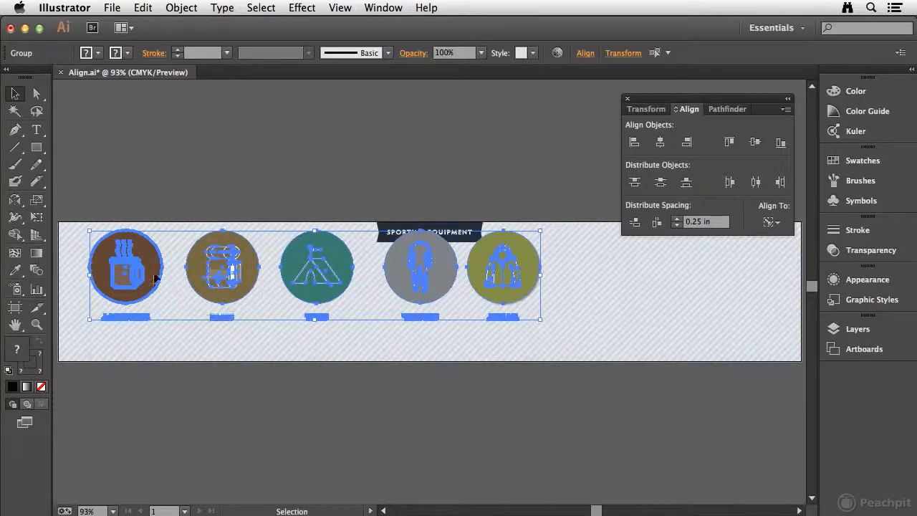
{"action": "left_click_drag", "start_coordinate": [152, 268], "coordinate": [152, 280]}
{"action": "left_click", "coordinate": [177, 405]}
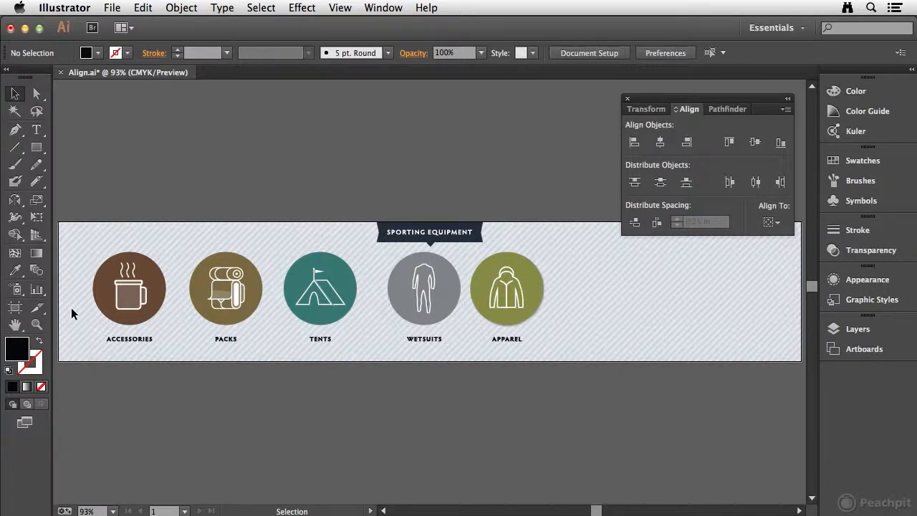
Distribute the five icon groups horizontally by their centers between the ACCESSORIES and APPAREL groups.
{"action": "left_click_drag", "start_coordinate": [79, 297], "coordinate": [566, 391]}
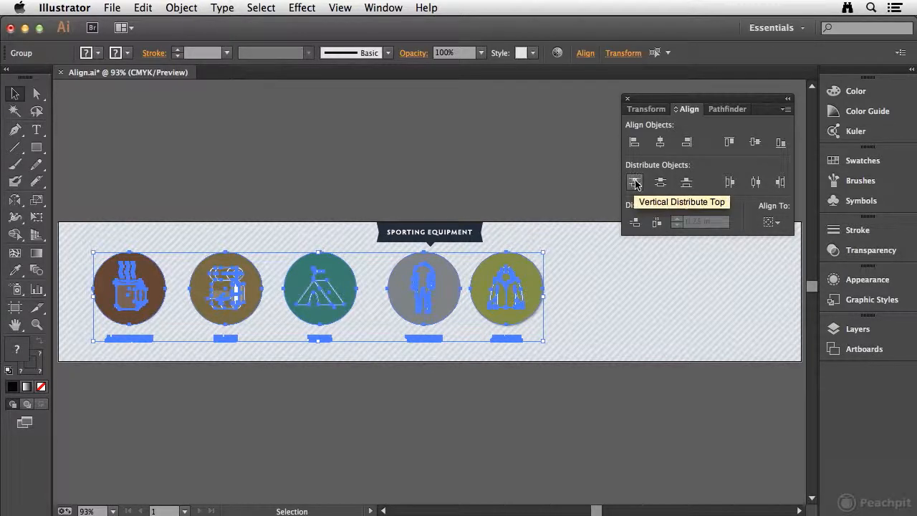
{"action": "left_click", "coordinate": [756, 183]}
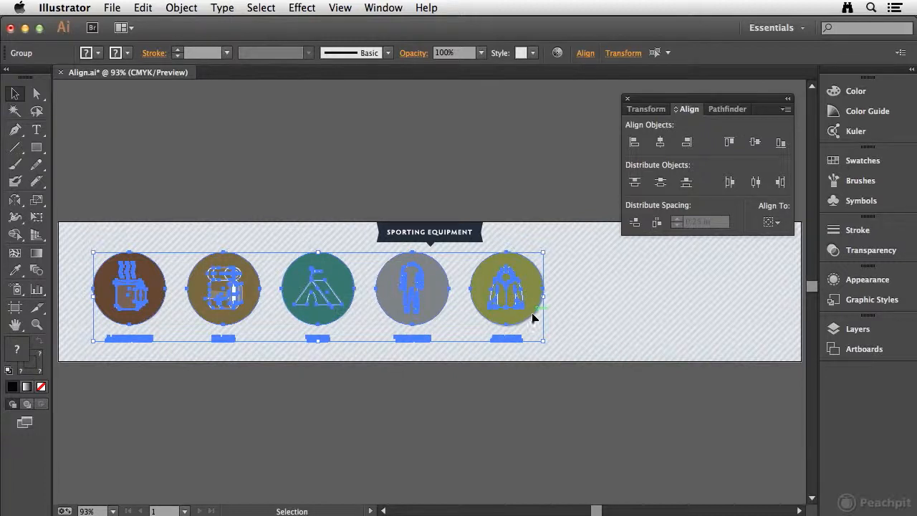
{"action": "left_click", "coordinate": [469, 354]}
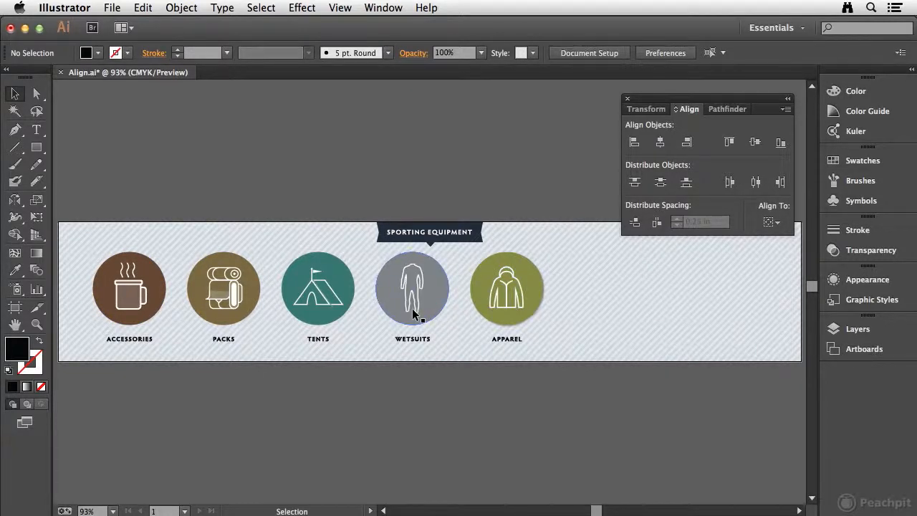
Move the APPAREL group straight across to near the banner's right edge, keeping it level with the row.
{"action": "left_click", "coordinate": [481, 292]}
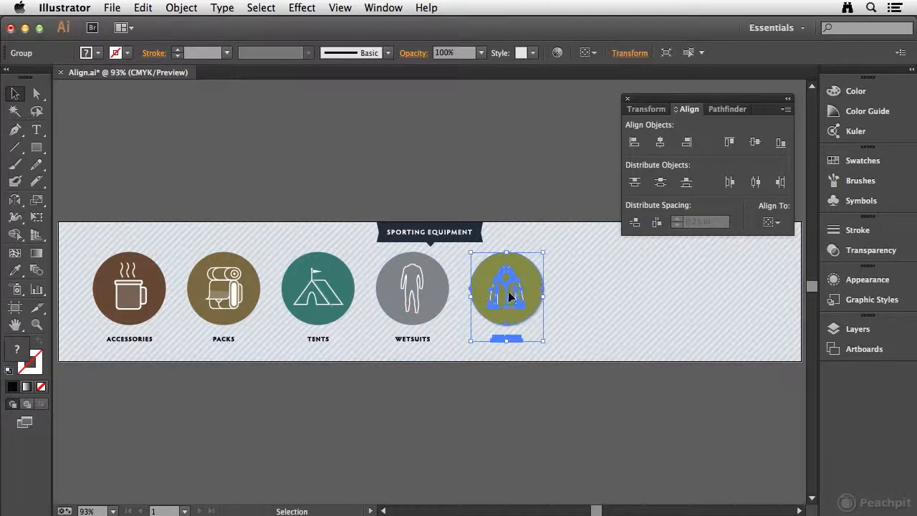
{"action": "mouse_move", "coordinate": [491, 296]}
{"action": "left_mouse_down"}
{"action": "mouse_move", "coordinate": [498, 282]}
{"action": "mouse_move", "coordinate": [506, 305]}
{"action": "mouse_move", "coordinate": [522, 269]}
{"action": "mouse_move", "coordinate": [517, 285]}
{"action": "mouse_move", "coordinate": [483, 287]}
{"action": "left_mouse_up"}
{"action": "key", "text": "shift+super+a"}
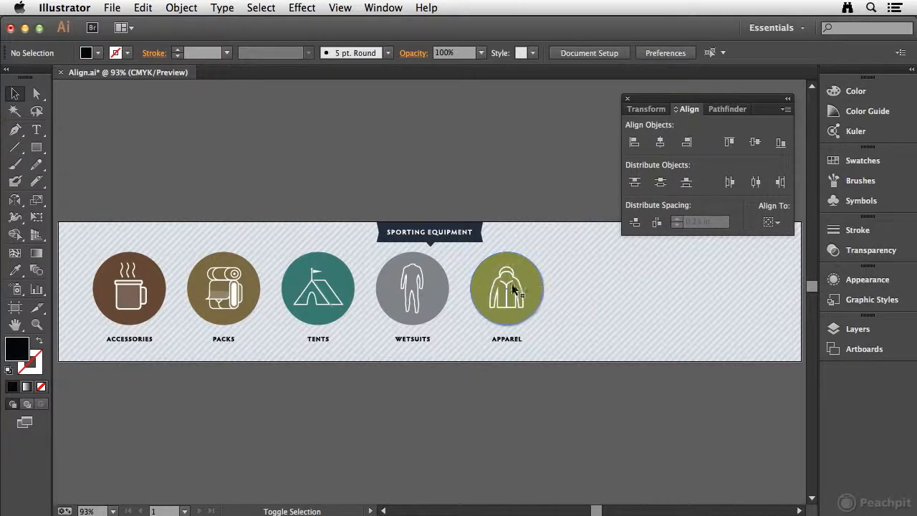
{"action": "left_click_drag", "start_coordinate": [483, 287], "coordinate": [695, 306]}
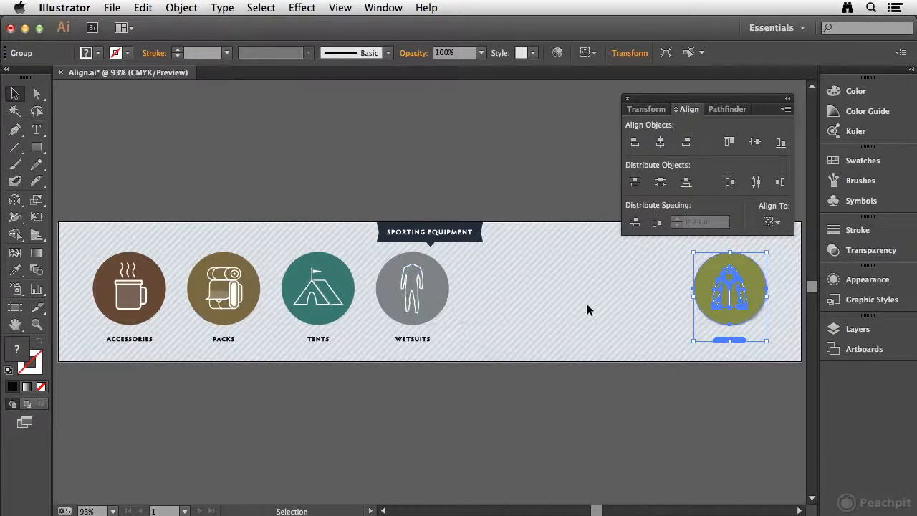
Distribute the five icon groups horizontally by their centers across the banner, and group them together.
{"action": "left_click_drag", "start_coordinate": [79, 315], "coordinate": [738, 355]}
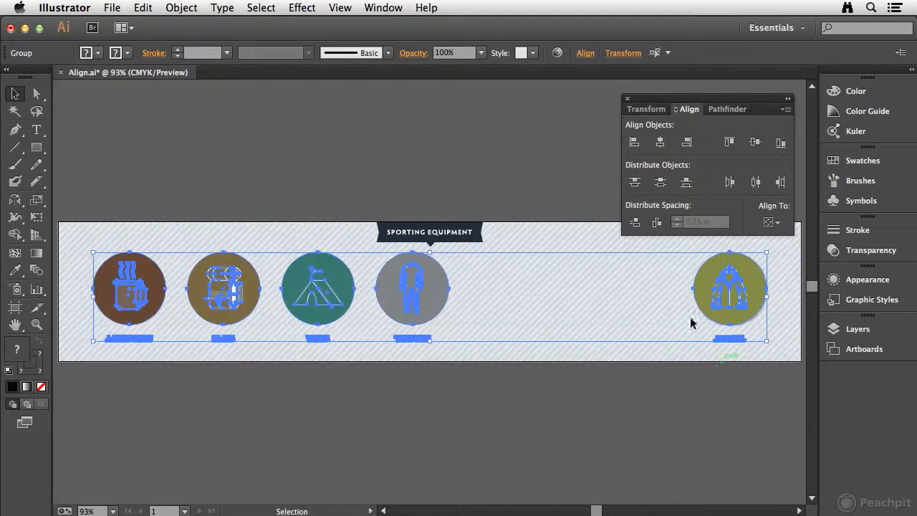
{"action": "left_click", "coordinate": [754, 183]}
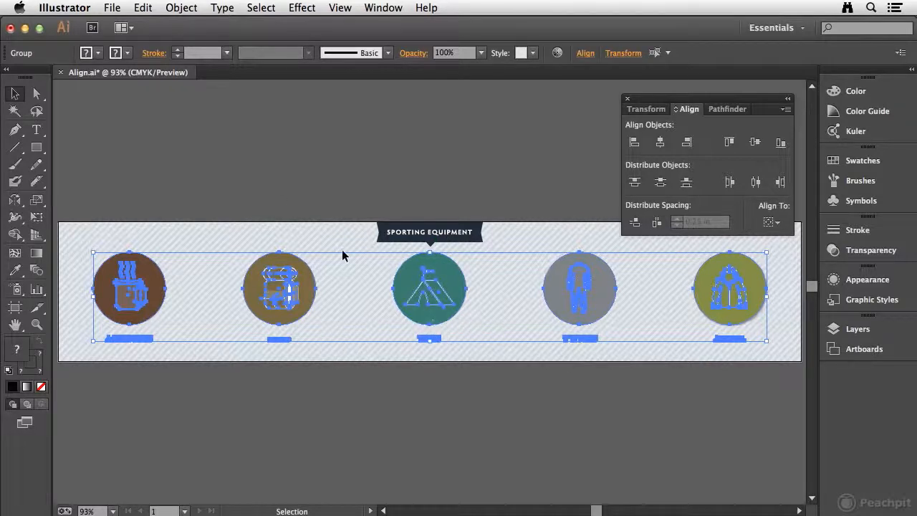
{"action": "left_click", "coordinate": [181, 8]}
{"action": "left_click", "coordinate": [206, 62]}
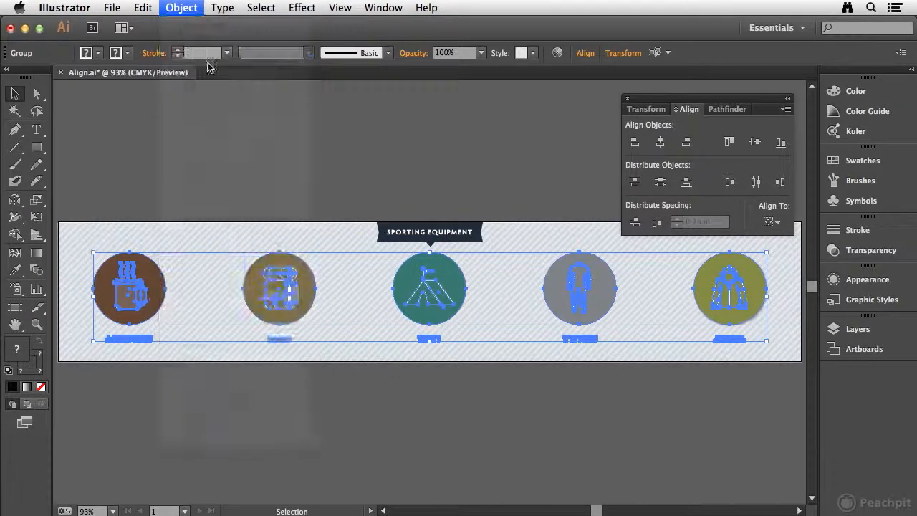
Set alignment to the artboard and horizontally center the combined icon group on the banner.
{"action": "left_click", "coordinate": [779, 223]}
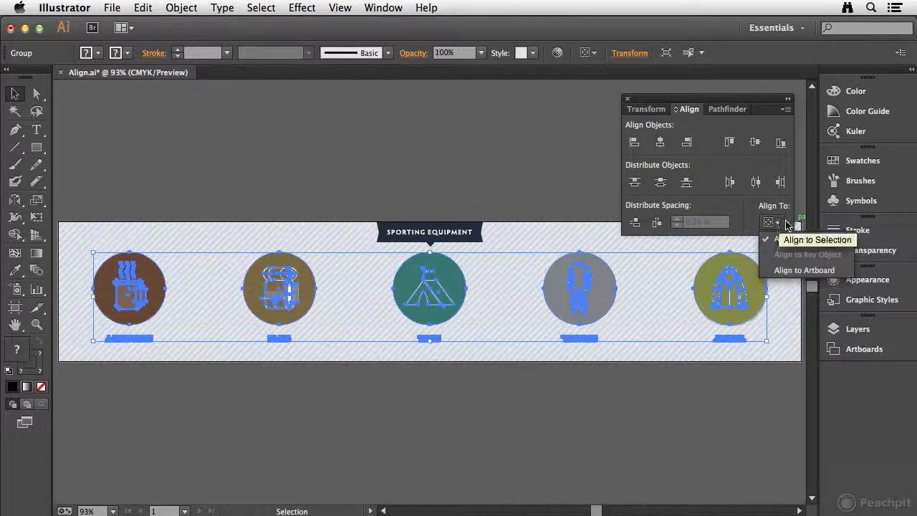
{"action": "left_click", "coordinate": [813, 268]}
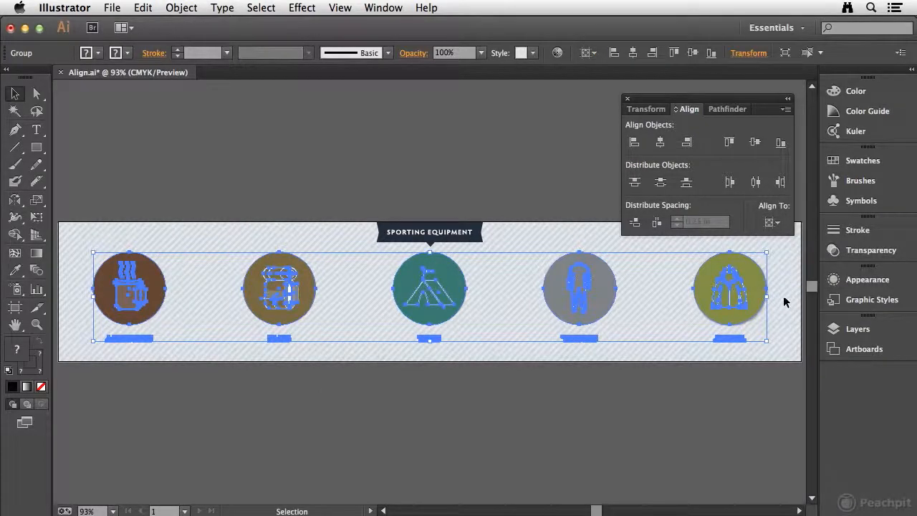
{"action": "left_click", "coordinate": [659, 144]}
{"action": "left_click", "coordinate": [524, 225]}
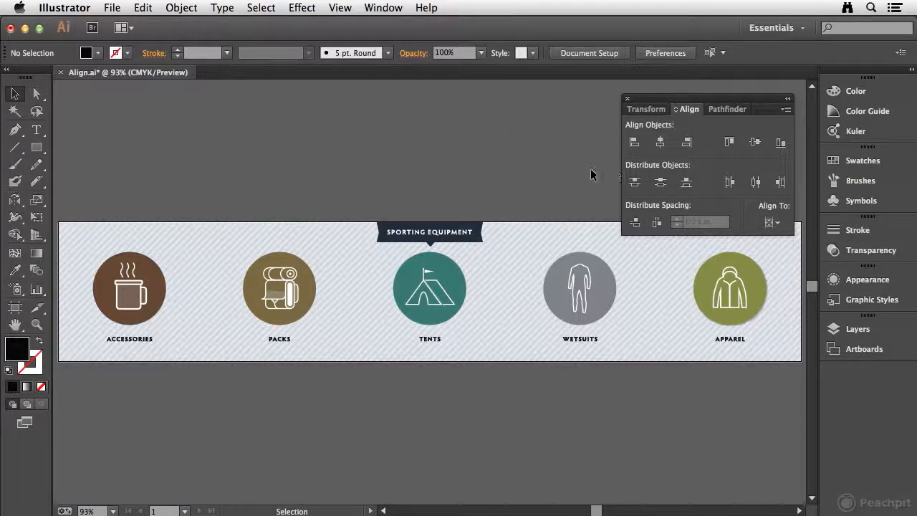
{"action": "left_click_drag", "start_coordinate": [737, 99], "coordinate": [732, 90]}
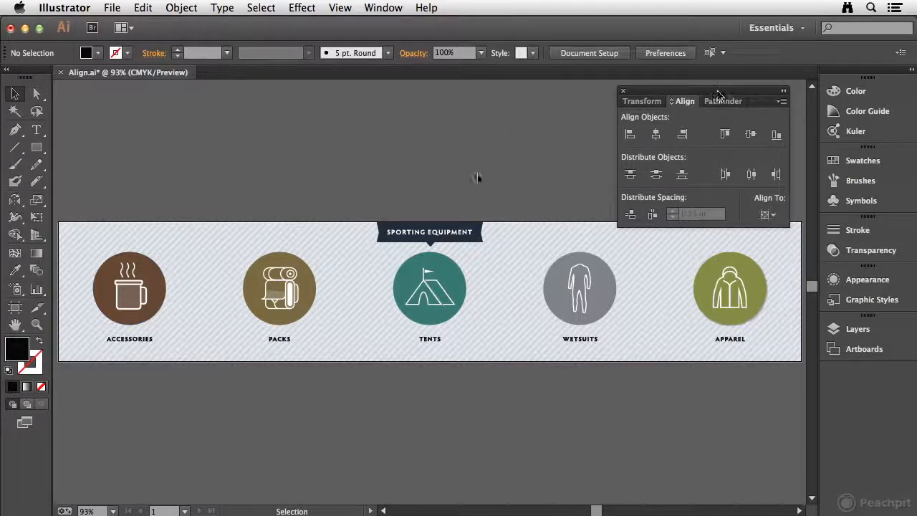